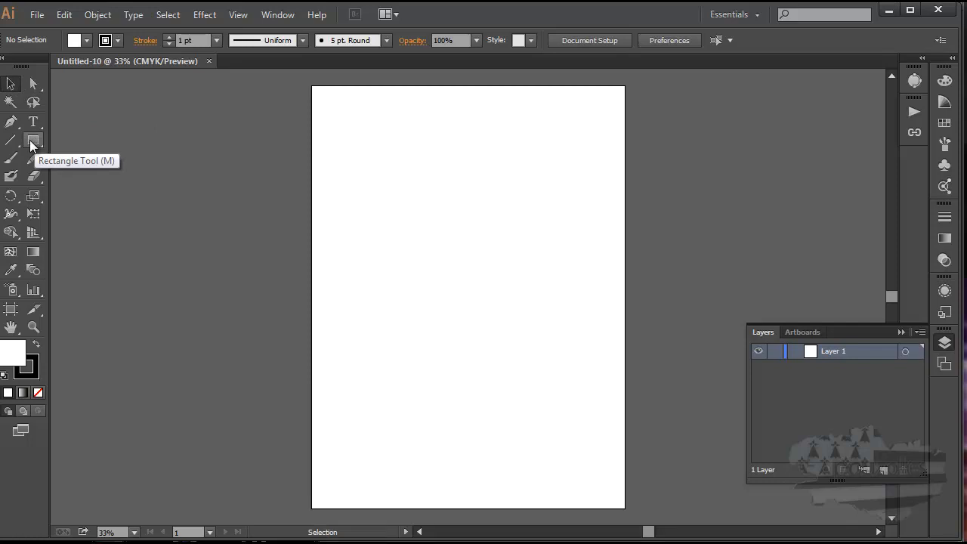
- Activate the Rectangle tool and set the stroke weight to 3 pt
{"action": "left_click", "coordinate": [34, 141]}
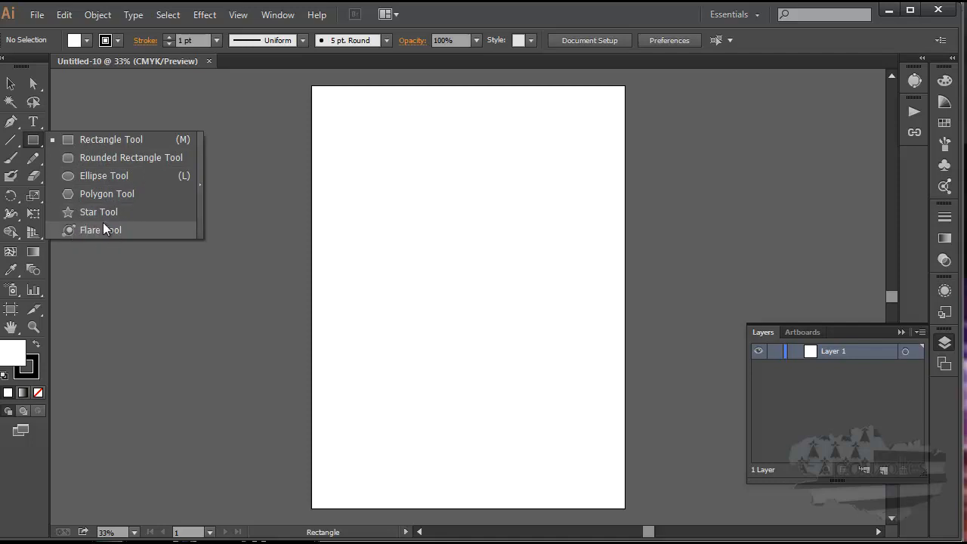
{"action": "left_click", "coordinate": [108, 136]}
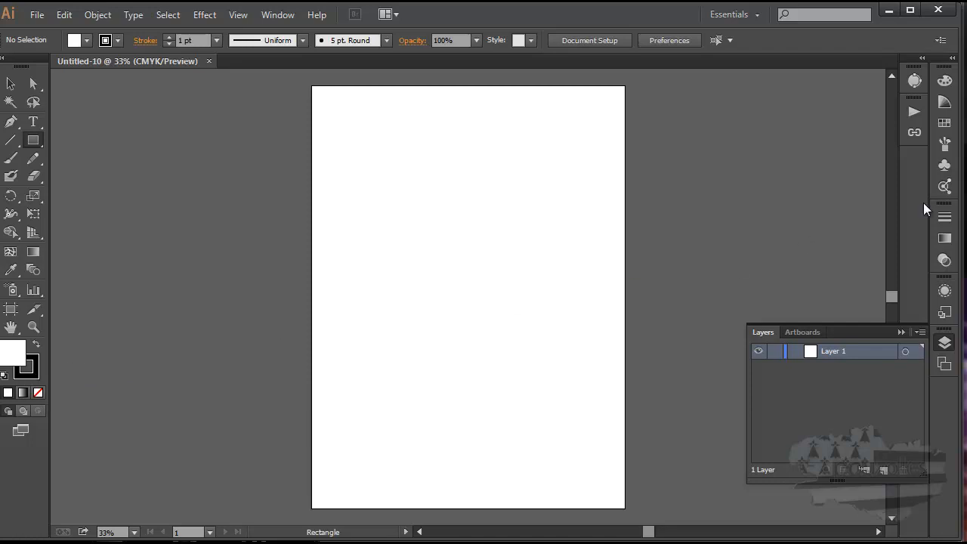
{"action": "left_click", "coordinate": [944, 218]}
{"action": "left_click", "coordinate": [846, 225]}
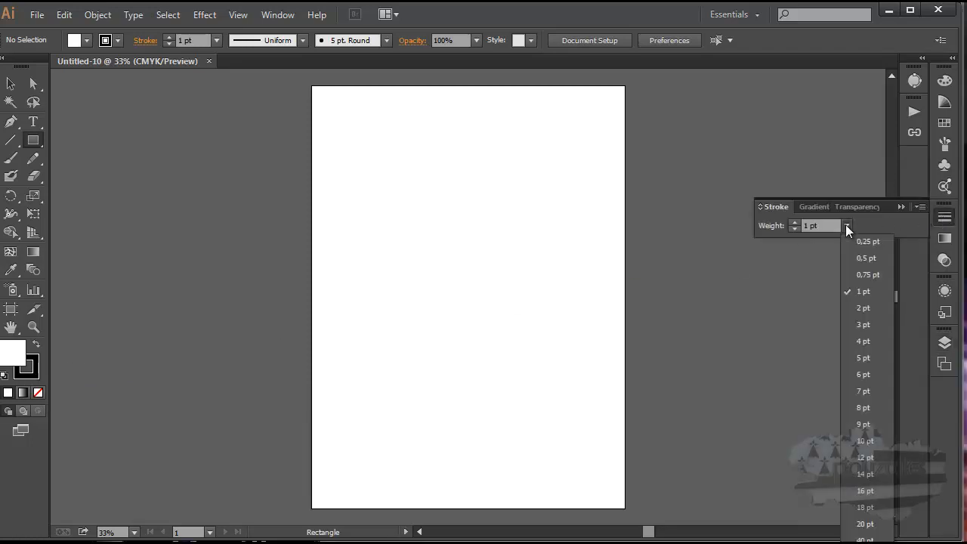
{"action": "left_click", "coordinate": [861, 324]}
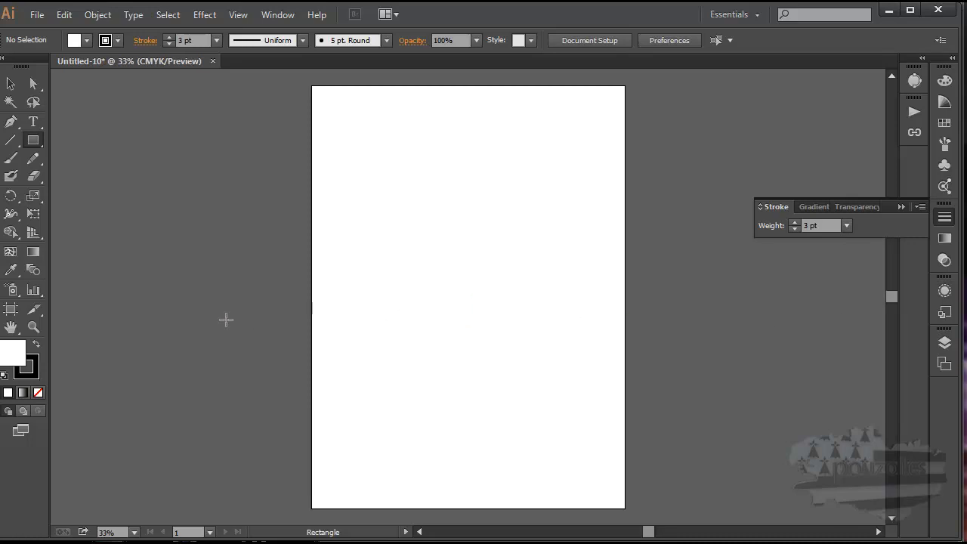
- Set the fill colour to yellow-orange E5AD10
{"action": "double_click", "coordinate": [12, 361]}
{"action": "left_click", "coordinate": [463, 195]}
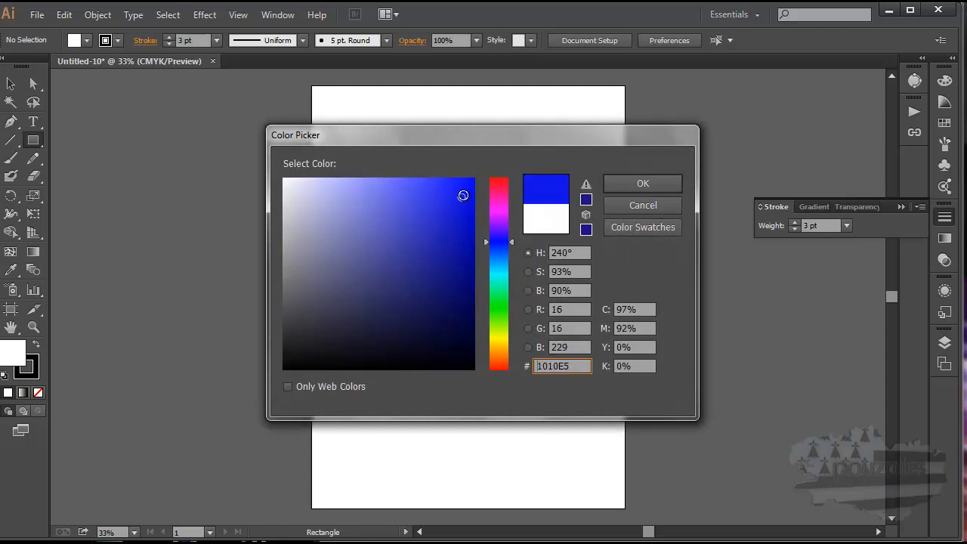
{"action": "left_click", "coordinate": [504, 346]}
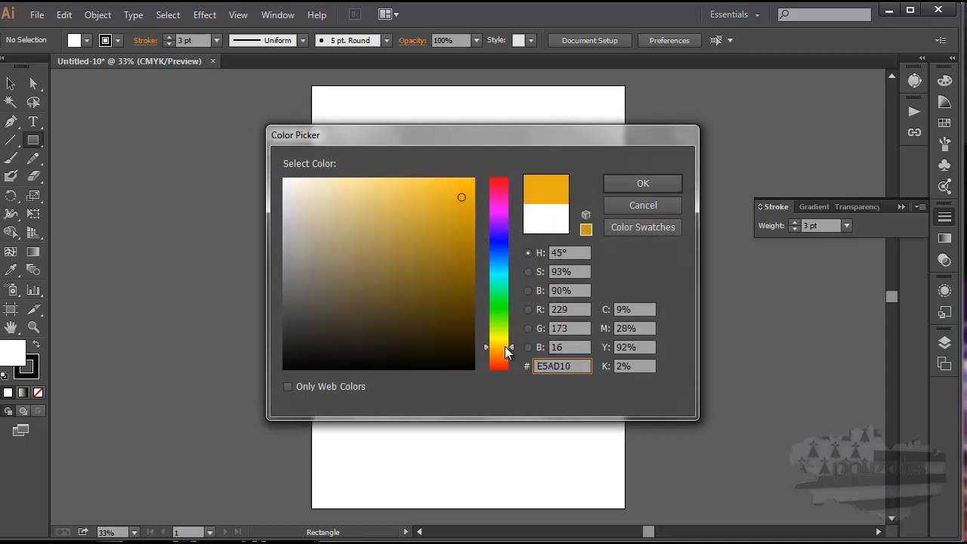
{"action": "left_click", "coordinate": [648, 182]}
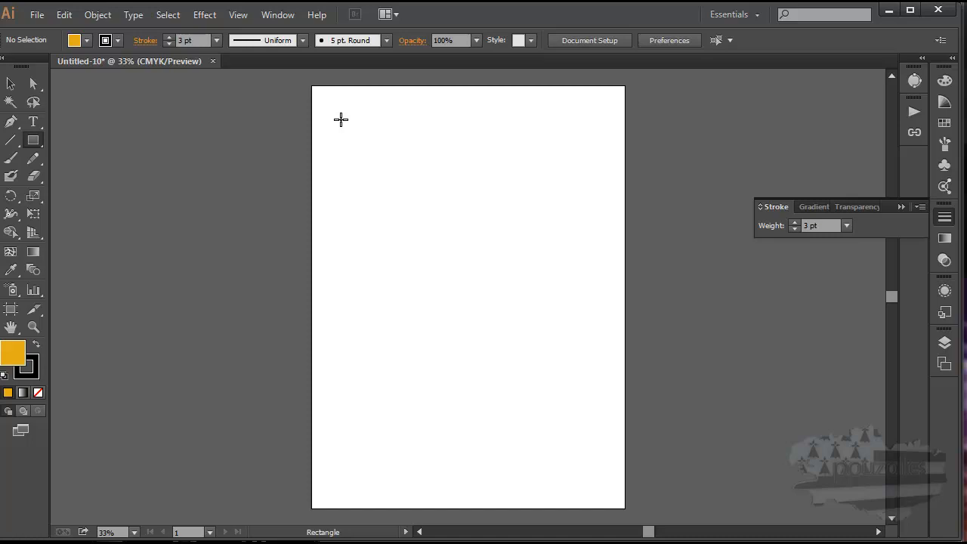
- Draw a wide rectangle across the upper part of the artboard, then resize it by moving its left edge inward and its upper-right corner outward
{"action": "left_click_drag", "start_coordinate": [340, 119], "coordinate": [585, 221]}
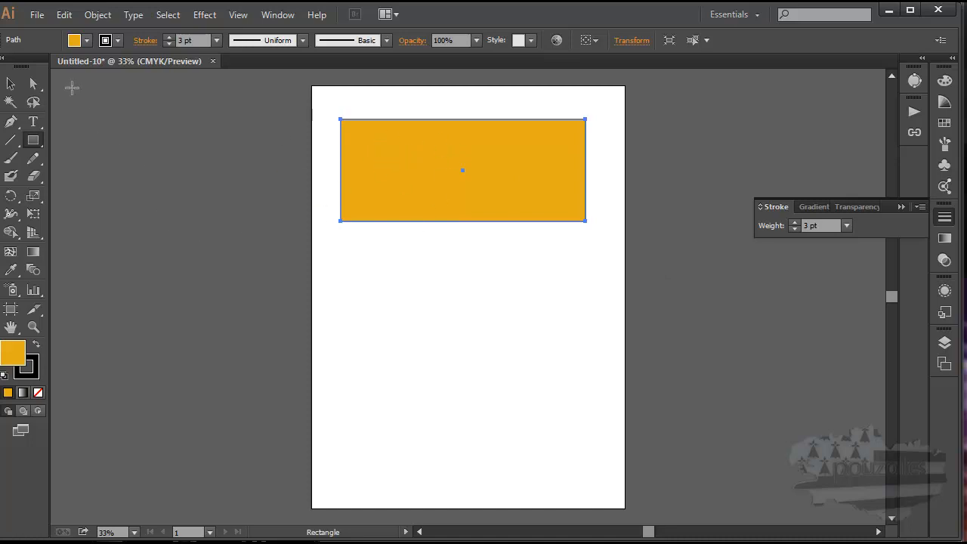
{"action": "left_click", "coordinate": [10, 84]}
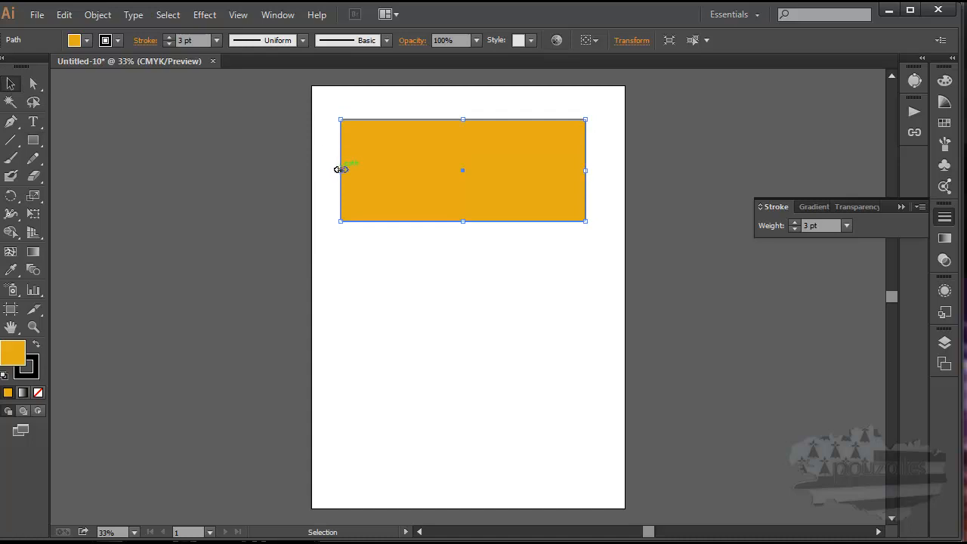
{"action": "left_click_drag", "start_coordinate": [342, 171], "coordinate": [369, 171]}
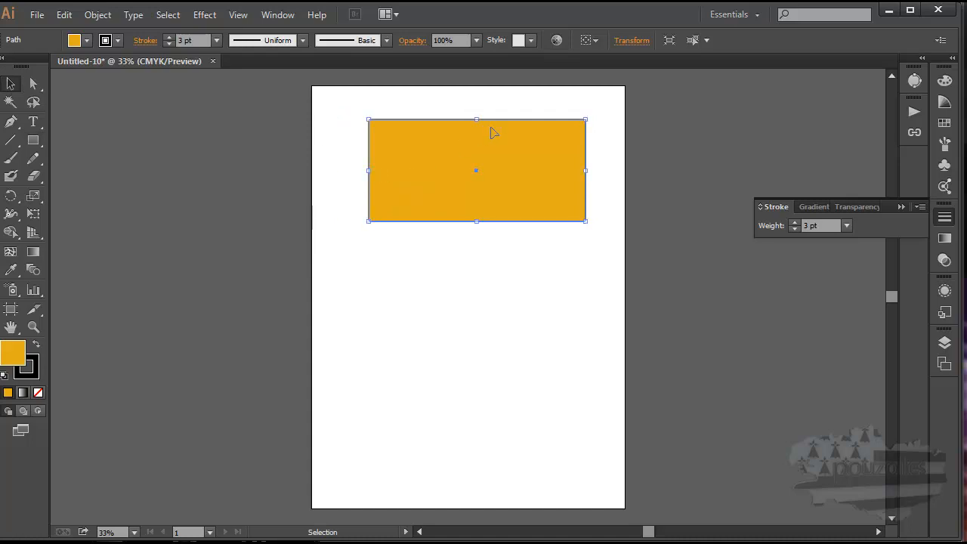
{"action": "left_click_drag", "start_coordinate": [478, 121], "coordinate": [479, 132]}
{"action": "left_click_drag", "start_coordinate": [587, 130], "coordinate": [603, 112]}
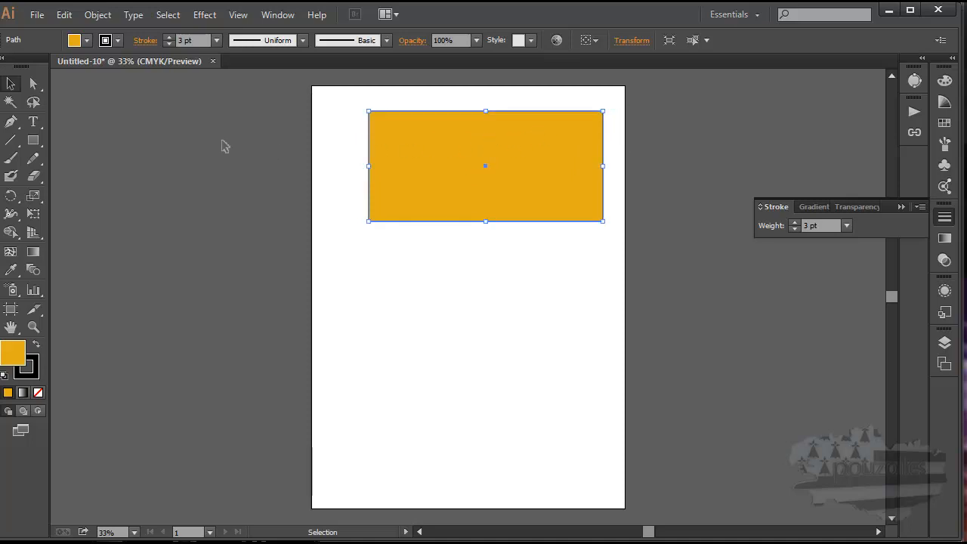
- Use Direct Selection to move the rectangle's two left anchor points inward so that the shape tapers toward its left side
{"action": "left_click", "coordinate": [33, 83]}
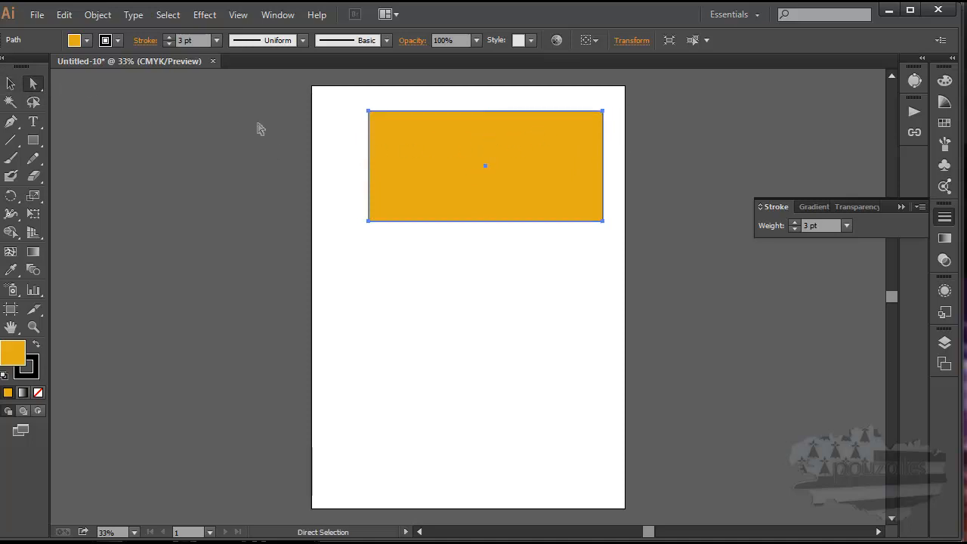
{"action": "left_click", "coordinate": [369, 112]}
{"action": "left_click", "coordinate": [370, 112]}
{"action": "left_click_drag", "start_coordinate": [370, 112], "coordinate": [397, 134]}
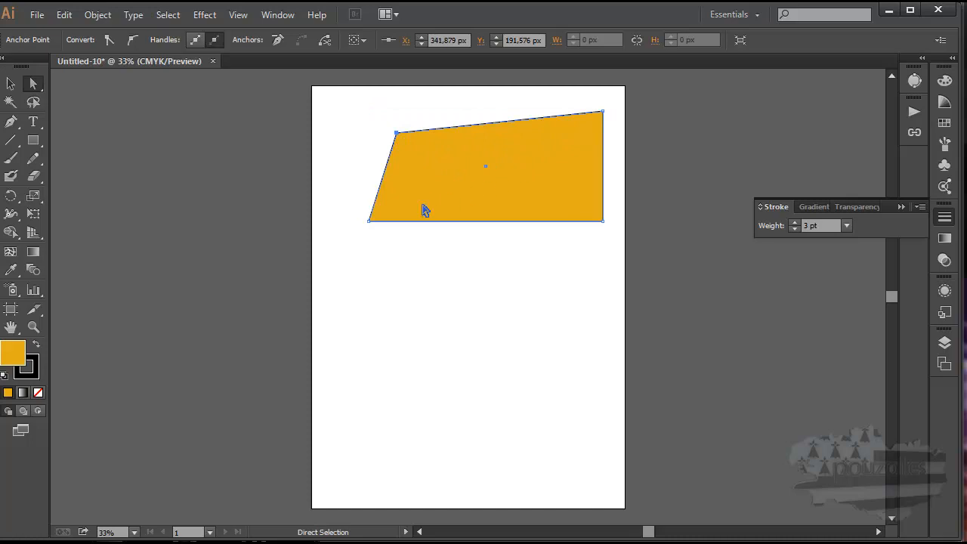
{"action": "left_click_drag", "start_coordinate": [370, 221], "coordinate": [402, 207]}
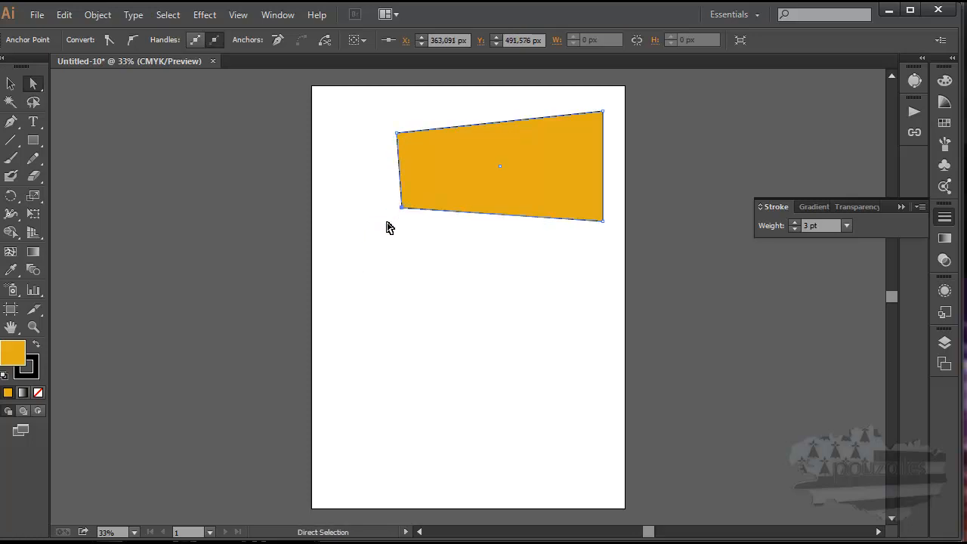
{"action": "left_click_drag", "start_coordinate": [398, 133], "coordinate": [407, 137]}
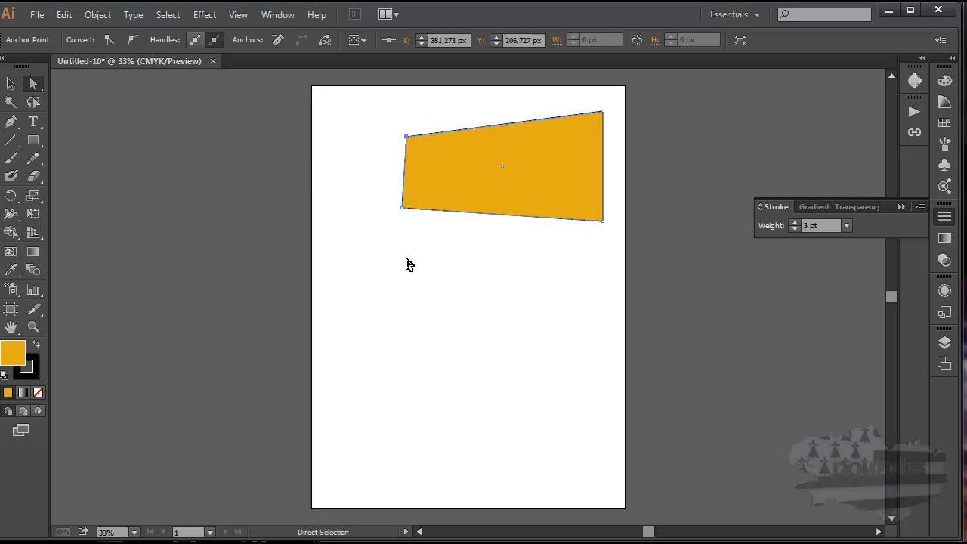
- Draw a square overlapping the left end of the yellow-orange shape and fill it with red
{"action": "left_click", "coordinate": [33, 141]}
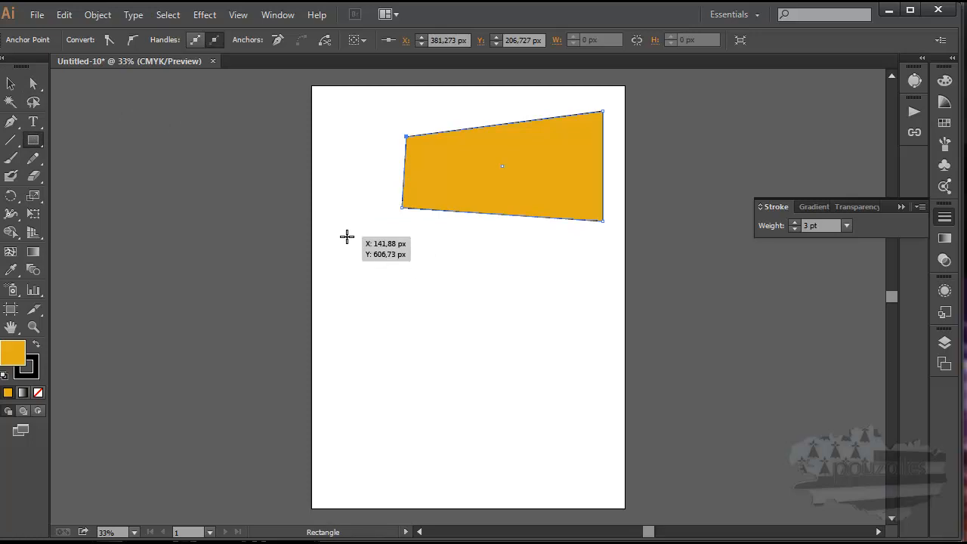
{"action": "left_click_drag", "start_coordinate": [347, 236], "coordinate": [429, 210]}
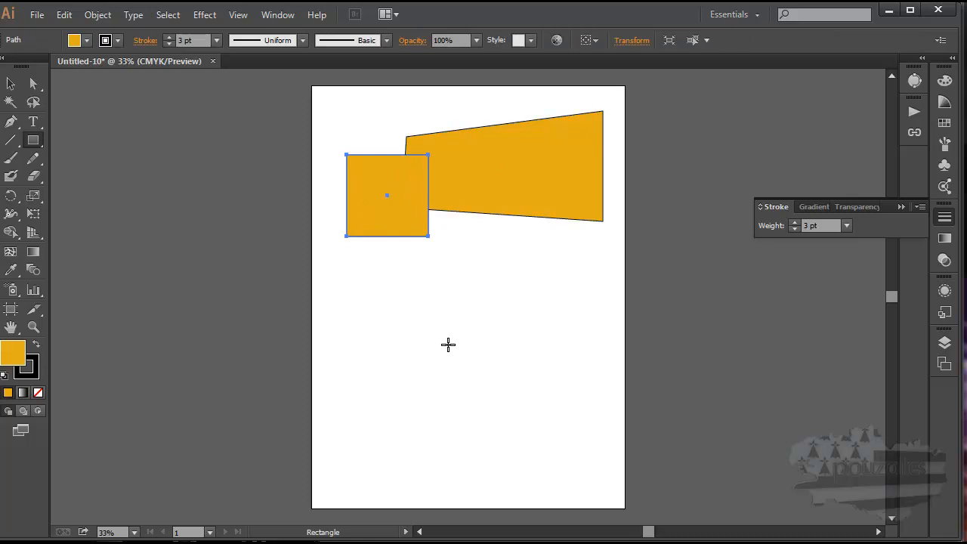
{"action": "double_click", "coordinate": [11, 358]}
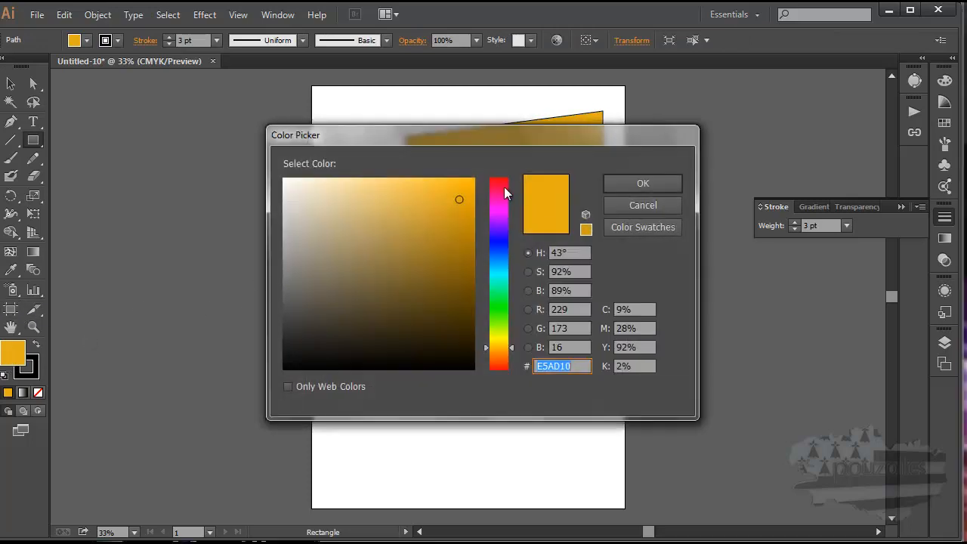
{"action": "left_click", "coordinate": [506, 185]}
{"action": "left_click", "coordinate": [620, 183]}
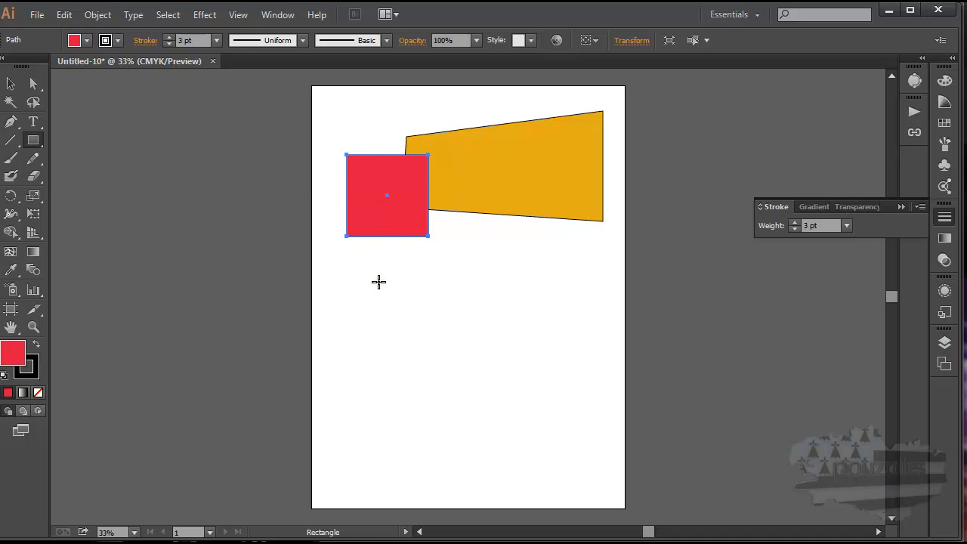
- Draw two small red rectangles below the square and undo the second one
{"action": "left_click_drag", "start_coordinate": [379, 282], "coordinate": [423, 311]}
{"action": "left_click_drag", "start_coordinate": [447, 270], "coordinate": [489, 290]}
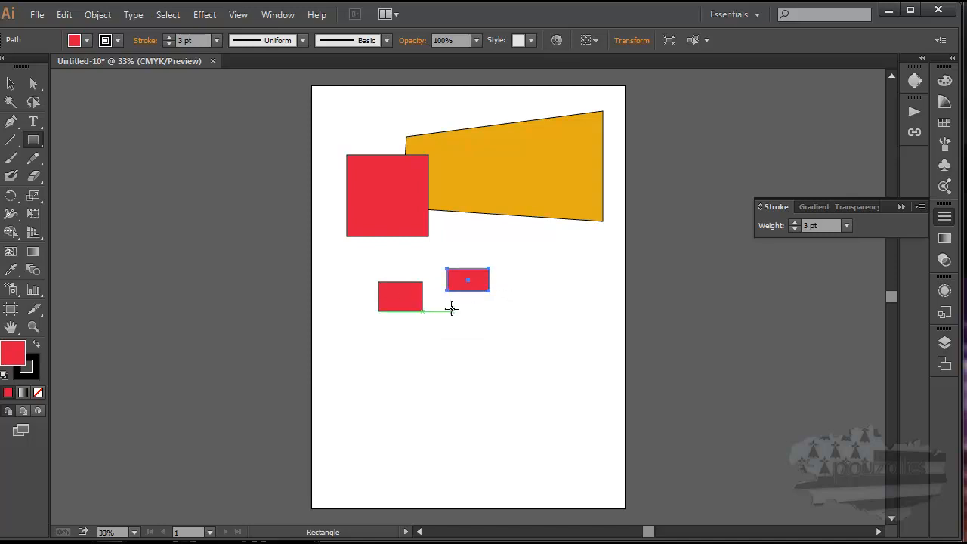
{"action": "key", "text": "ctrl+z"}
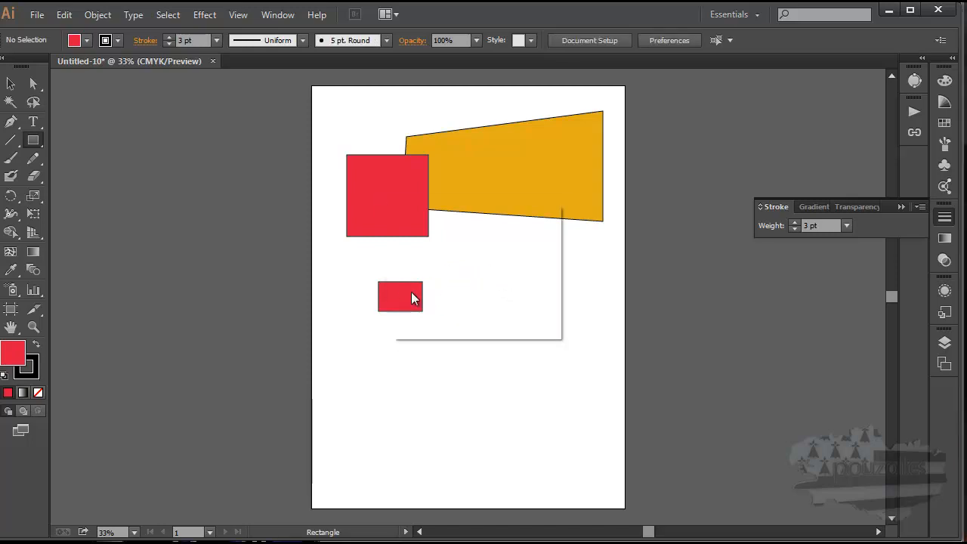
{"action": "left_click", "coordinate": [411, 291]}
{"action": "left_click", "coordinate": [503, 305]}
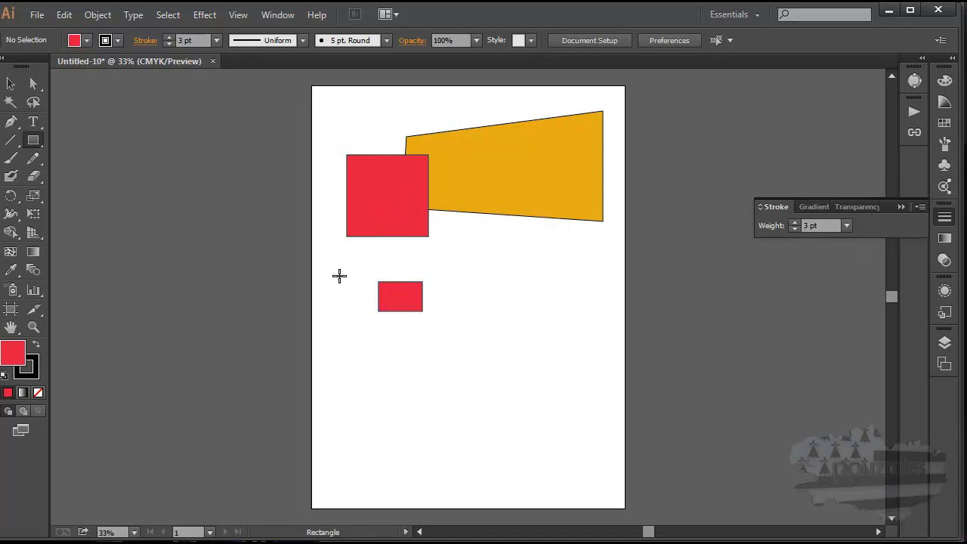
- Select the small red rectangle below the square and delete it
{"action": "left_click", "coordinate": [12, 85]}
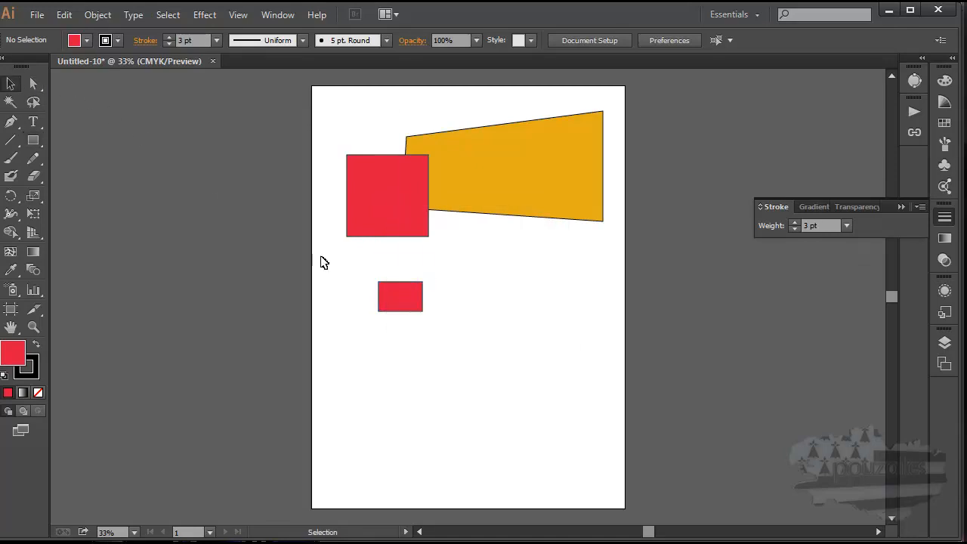
{"action": "left_click", "coordinate": [401, 290]}
{"action": "key", "text": "Return"}
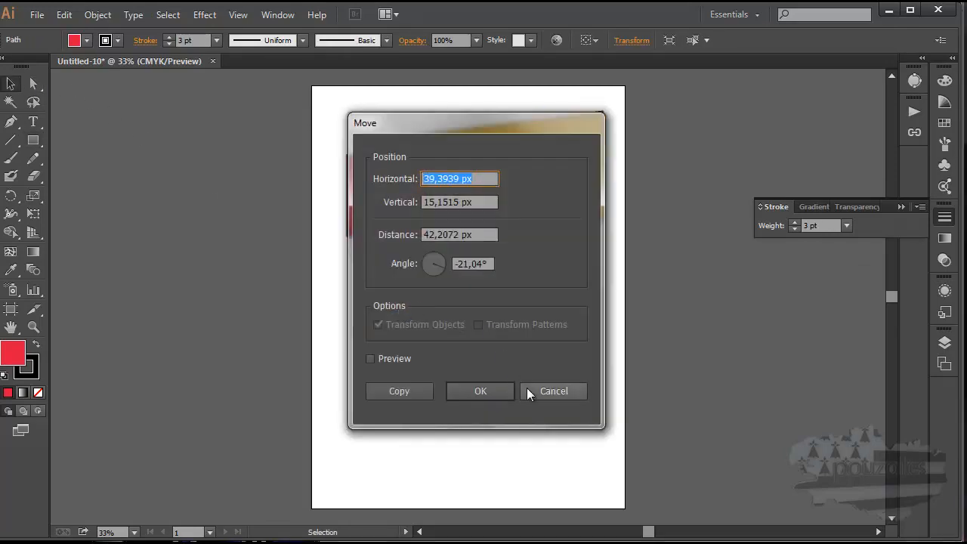
{"action": "left_click", "coordinate": [553, 390]}
{"action": "key", "text": "Delete"}
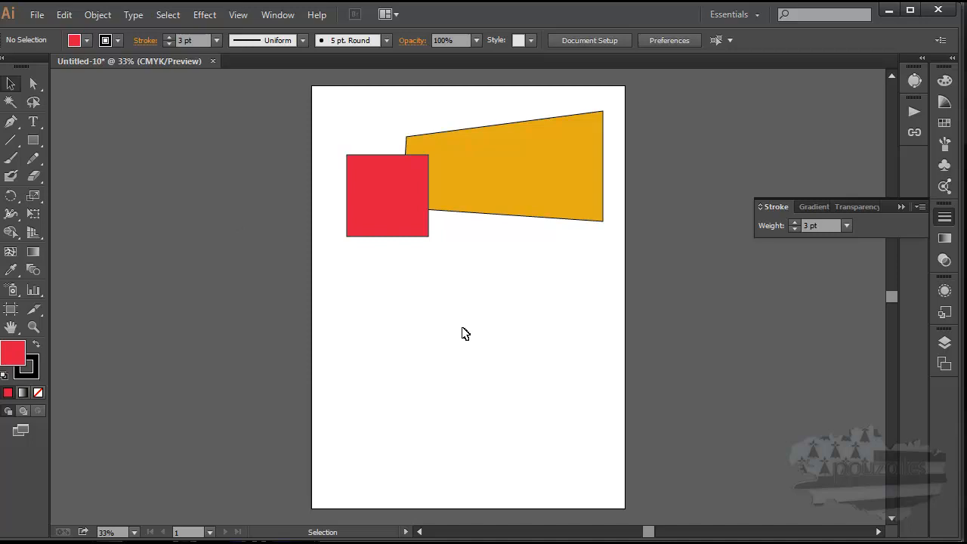
- Draw two red squares from their centres, one mid-artboard and one centred on the existing square's lower-right corner
{"action": "left_click_drag", "start_coordinate": [463, 330], "coordinate": [518, 369]}
{"action": "left_click", "coordinate": [34, 140]}
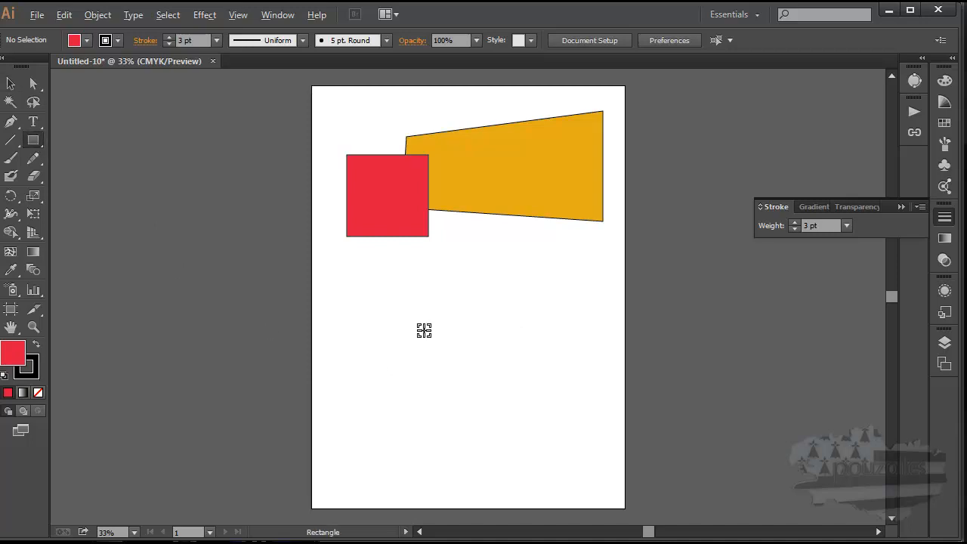
{"action": "mouse_move", "coordinate": [423, 330]}
{"action": "left_mouse_down"}
{"action": "mouse_move", "coordinate": [433, 352]}
{"action": "mouse_move", "coordinate": [462, 343]}
{"action": "mouse_move", "coordinate": [470, 358]}
{"action": "mouse_move", "coordinate": [475, 374]}
{"action": "mouse_move", "coordinate": [443, 386]}
{"action": "mouse_move", "coordinate": [460, 376]}
{"action": "mouse_move", "coordinate": [445, 369]}
{"action": "mouse_move", "coordinate": [473, 379]}
{"action": "mouse_move", "coordinate": [468, 360]}
{"action": "mouse_move", "coordinate": [451, 357]}
{"action": "mouse_move", "coordinate": [466, 380]}
{"action": "mouse_move", "coordinate": [463, 356]}
{"action": "mouse_move", "coordinate": [464, 369]}
{"action": "mouse_move", "coordinate": [475, 362]}
{"action": "mouse_move", "coordinate": [498, 383]}
{"action": "mouse_move", "coordinate": [430, 367]}
{"action": "left_mouse_up"}
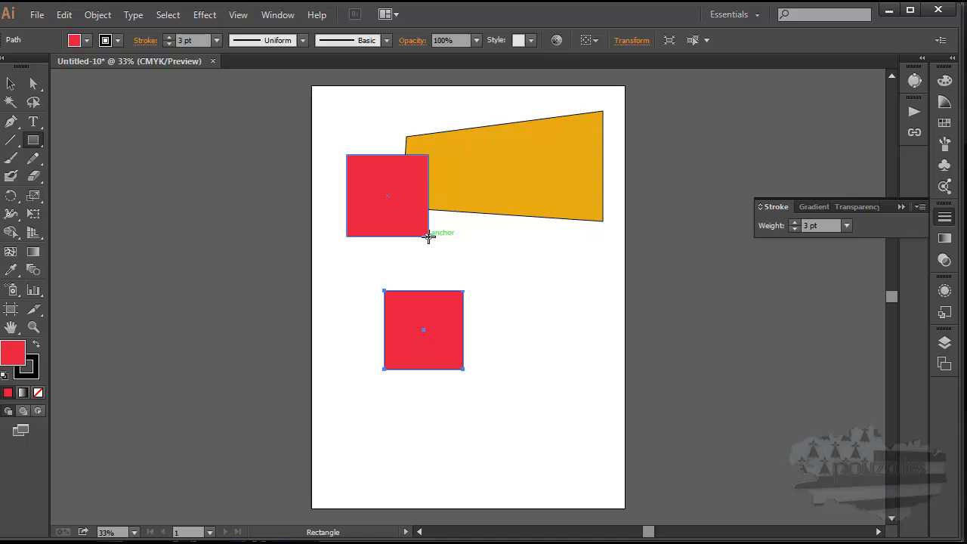
{"action": "mouse_move", "coordinate": [428, 237]}
{"action": "left_mouse_down"}
{"action": "mouse_move", "coordinate": [463, 266]}
{"action": "mouse_move", "coordinate": [448, 274]}
{"action": "mouse_move", "coordinate": [513, 269]}
{"action": "mouse_move", "coordinate": [503, 268]}
{"action": "left_mouse_up"}
{"action": "left_click_drag", "start_coordinate": [493, 266], "coordinate": [458, 264]}
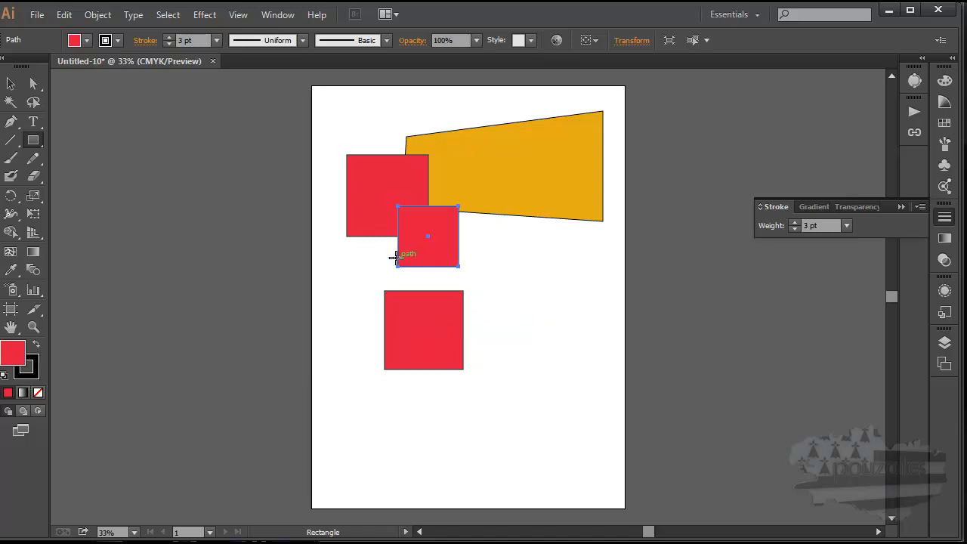
- Draw a large red rectangle from the smallest square's lower-right corner, then undo the last three drawn shapes
{"action": "left_click", "coordinate": [494, 275]}
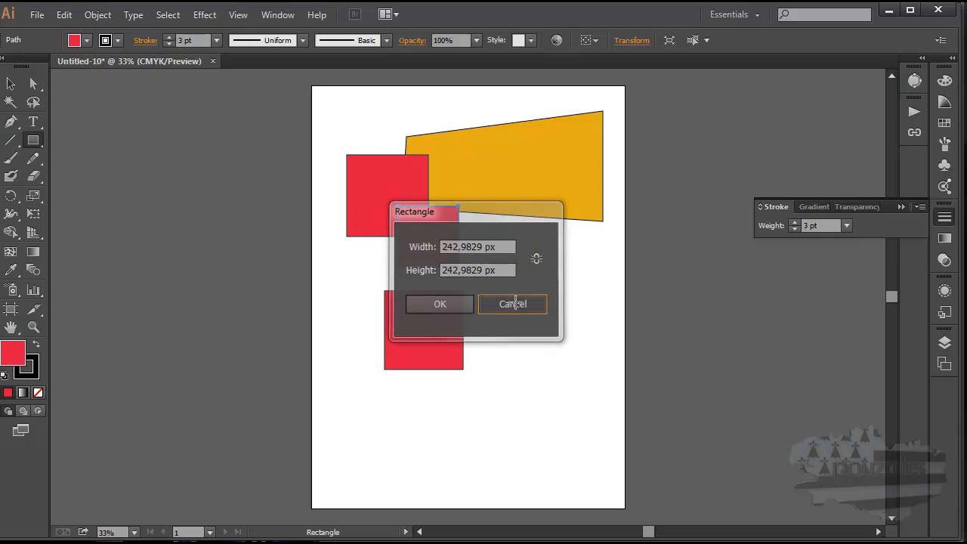
{"action": "left_click", "coordinate": [512, 303]}
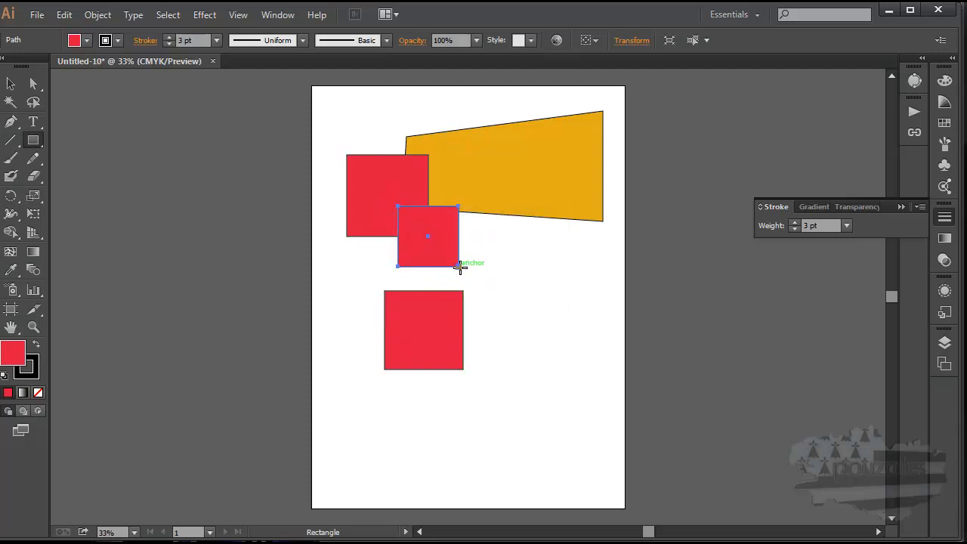
{"action": "left_click_drag", "start_coordinate": [460, 266], "coordinate": [588, 392]}
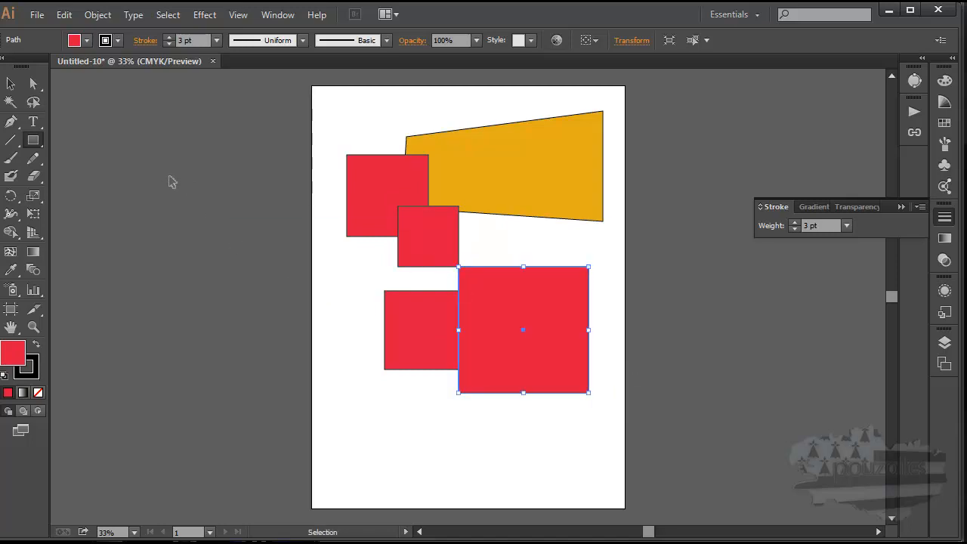
{"action": "key", "text": "ctrl+z"}
{"action": "key", "text": "ctrl+z"}
{"action": "key", "text": "ctrl+z"}
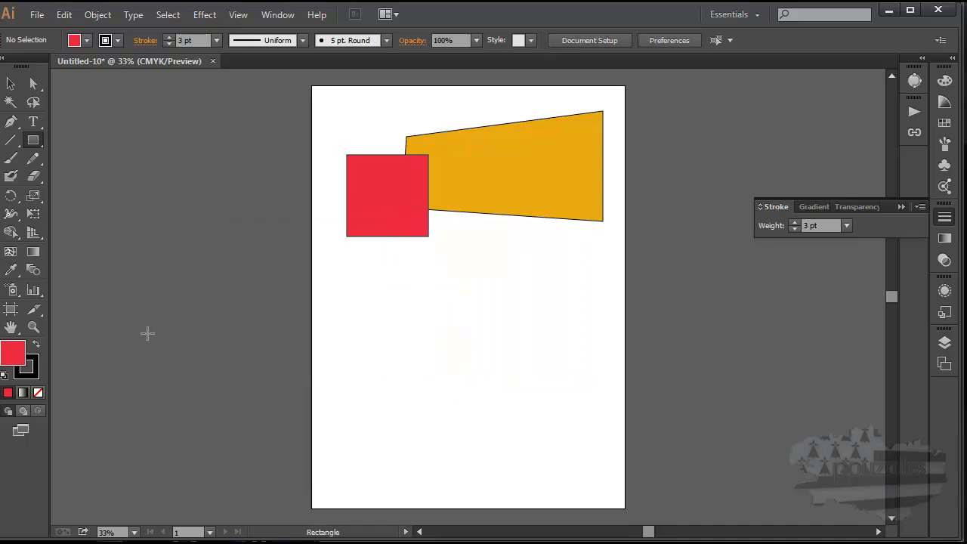
- Draw a wide red rounded rectangle below the square with the Rounded Rectangle tool, then delete it
{"action": "left_click_drag", "start_coordinate": [35, 145], "coordinate": [103, 159]}
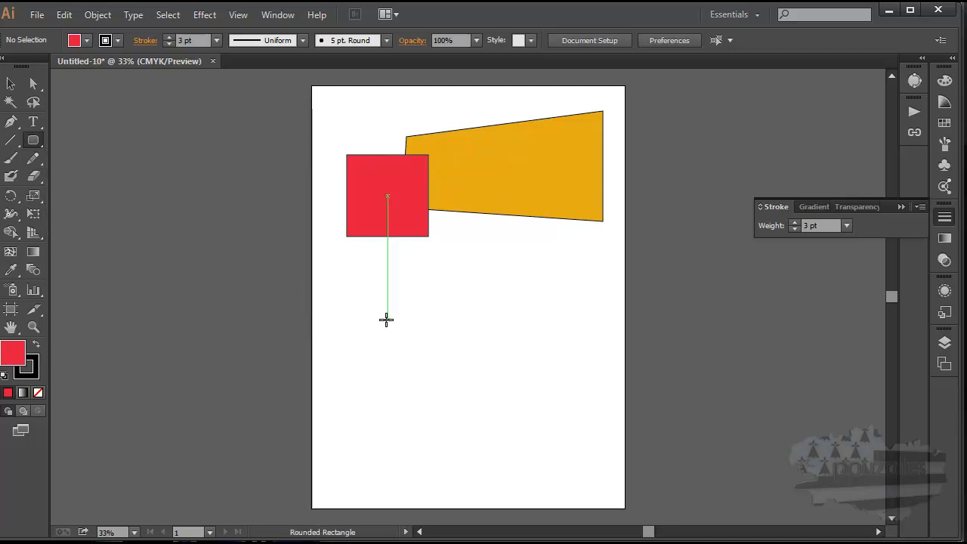
{"action": "left_click_drag", "start_coordinate": [356, 270], "coordinate": [542, 341]}
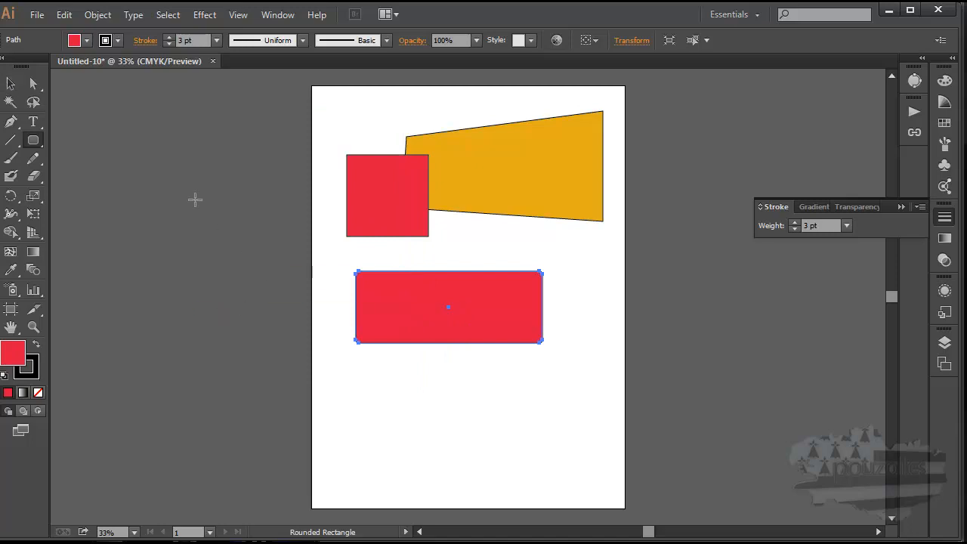
{"action": "key", "text": "Delete"}
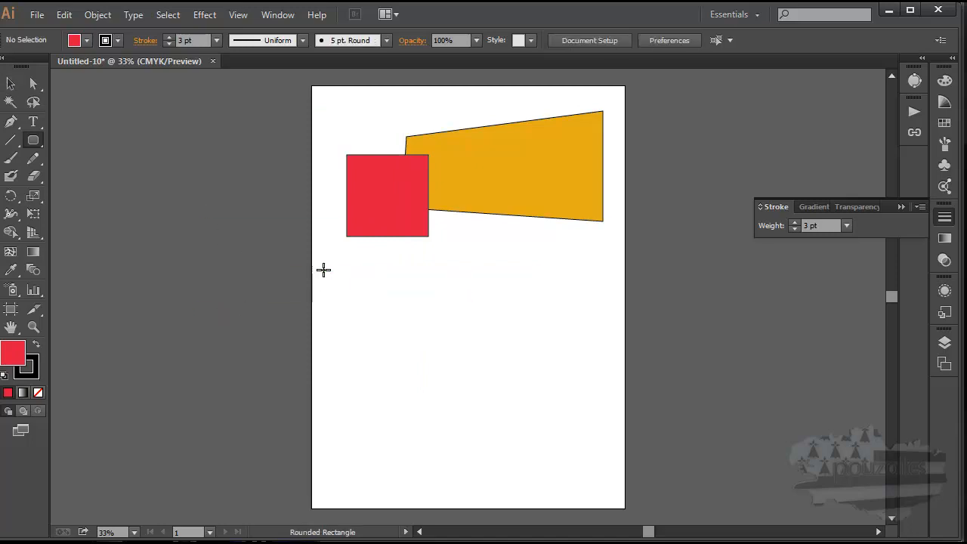
- Draw a large red rounded rectangle filling most of the artboard below the square, deselect it, then undo it
{"action": "mouse_move", "coordinate": [323, 261]}
{"action": "left_mouse_down"}
{"action": "mouse_move", "coordinate": [322, 312]}
{"action": "mouse_move", "coordinate": [420, 464]}
{"action": "mouse_move", "coordinate": [601, 489]}
{"action": "left_mouse_up"}
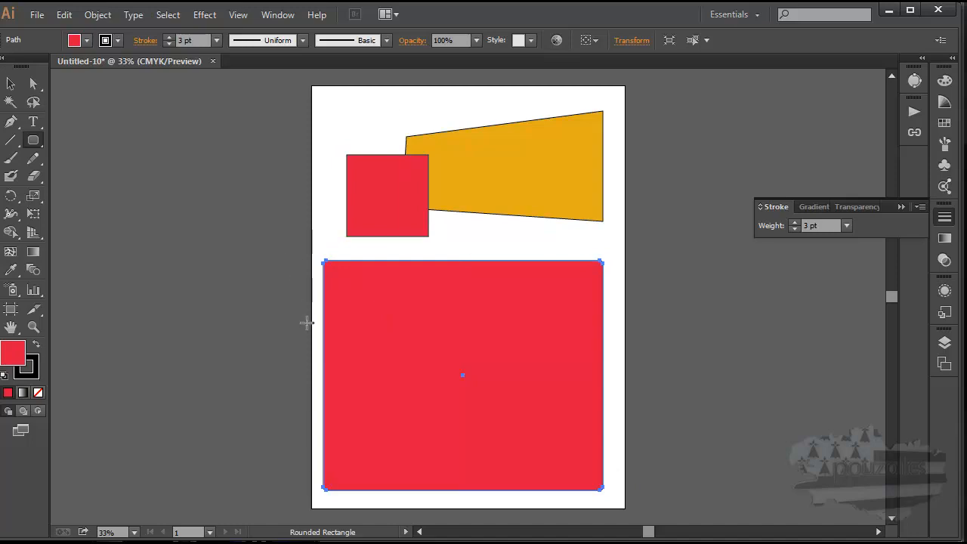
{"action": "left_click", "coordinate": [10, 84]}
{"action": "left_click", "coordinate": [235, 293]}
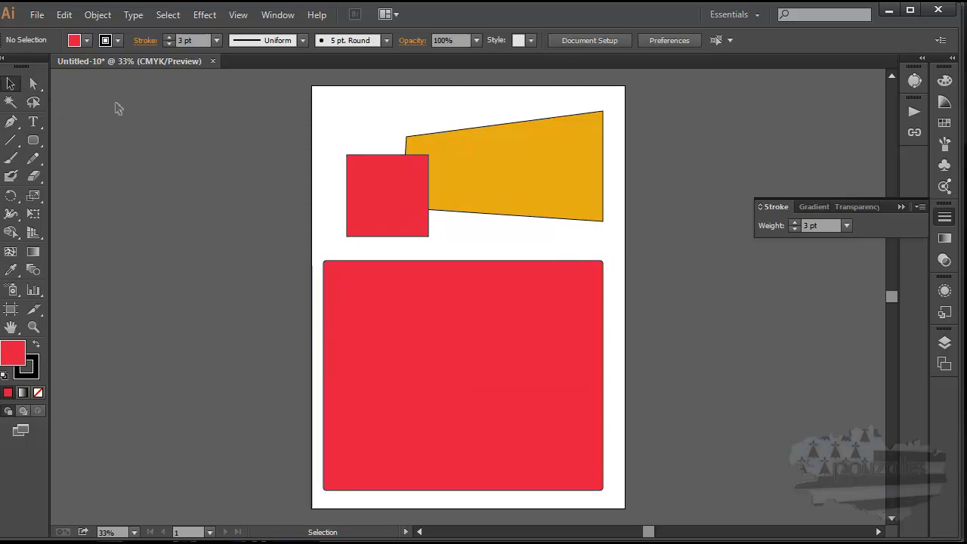
{"action": "key", "text": "ctrl+z"}
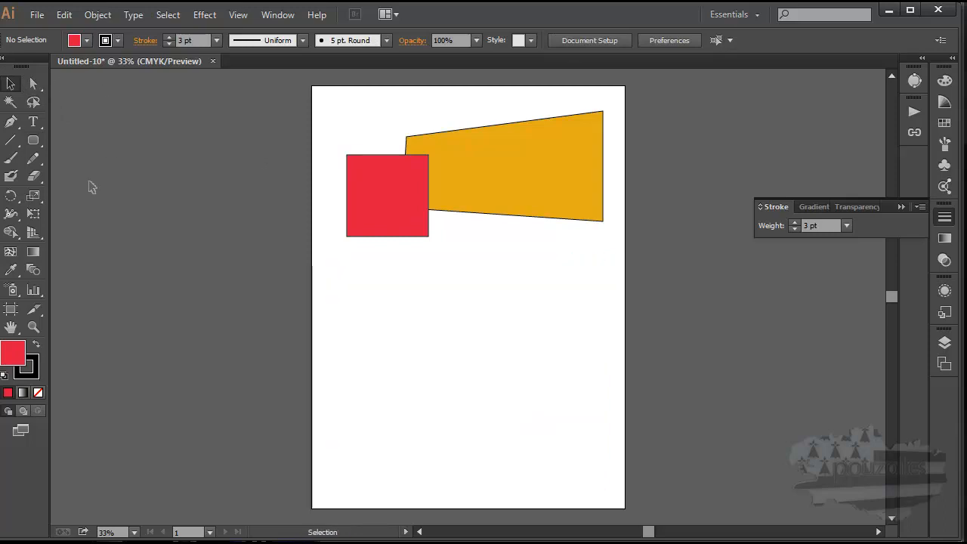
- Draw a rounded rectangle about 818 by 524 px below the square, increasing its corner radius while drawing, then undo it
{"action": "left_click", "coordinate": [34, 142]}
{"action": "left_click_drag", "start_coordinate": [355, 277], "coordinate": [559, 408]}
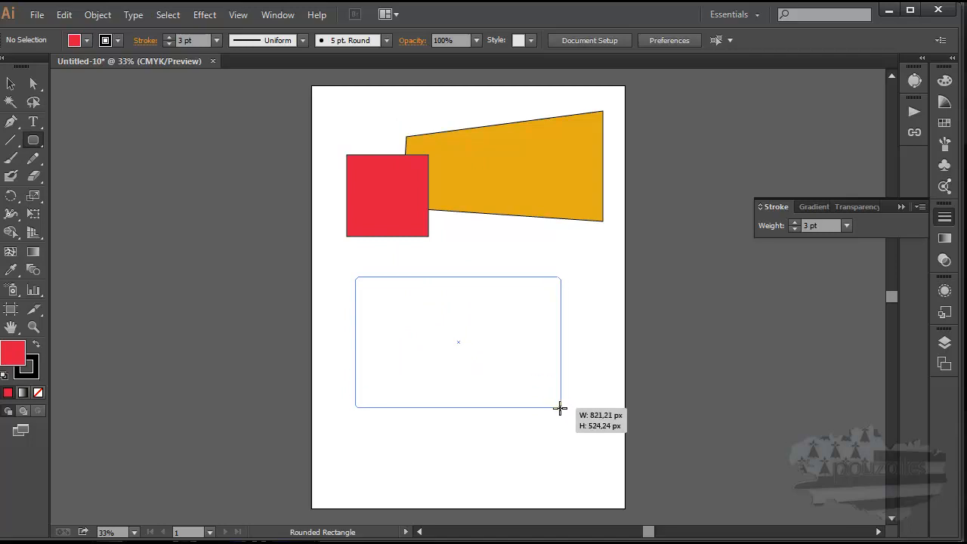
{"action": "left_click_drag", "start_coordinate": [560, 407], "coordinate": [559, 408]}
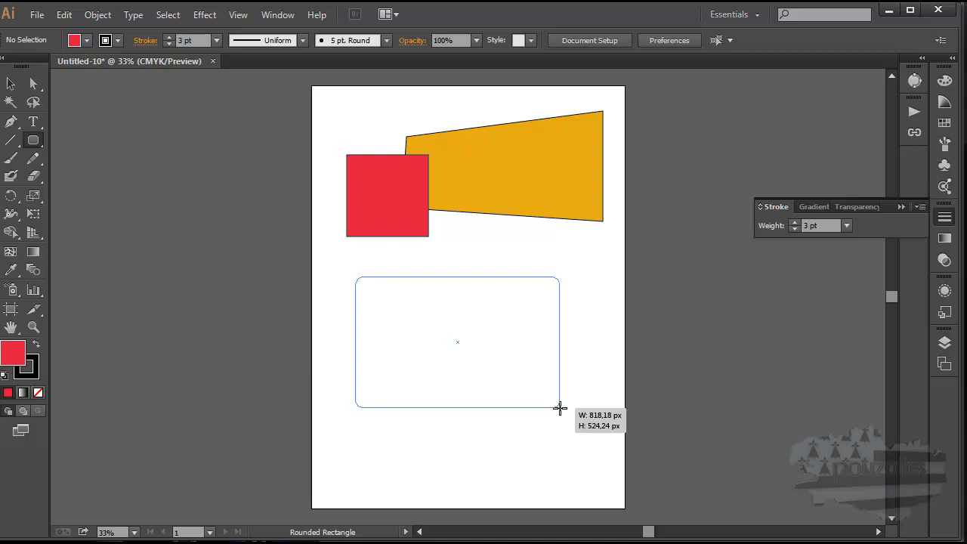
{"action": "key", "text": "Up"}
{"action": "key", "text": "Up"}
{"action": "key", "text": "Up"}
{"action": "key", "text": "Up"}
{"action": "key", "text": "Up"}
{"action": "key", "text": "Up"}
{"action": "left_click_drag", "start_coordinate": [559, 408], "coordinate": [559, 408]}
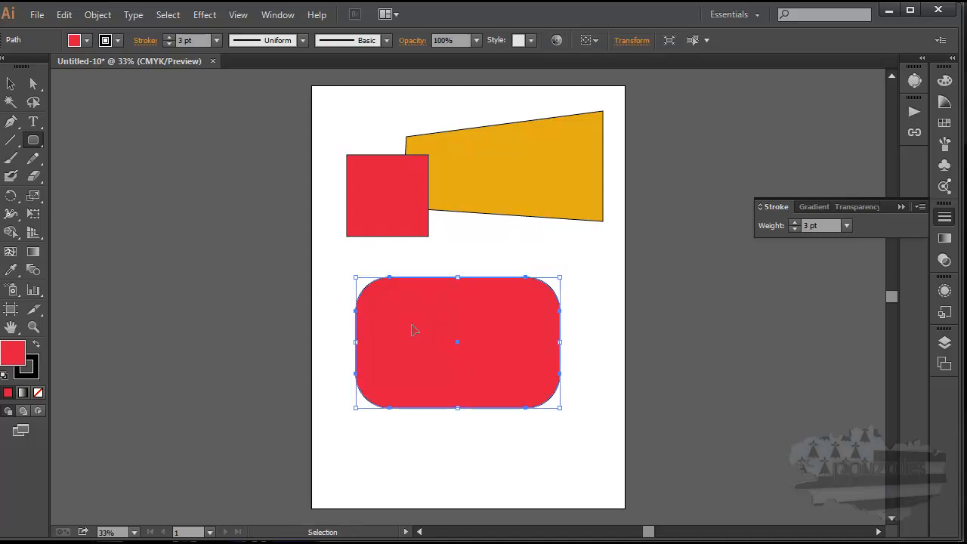
{"action": "key", "text": "ctrl+z"}
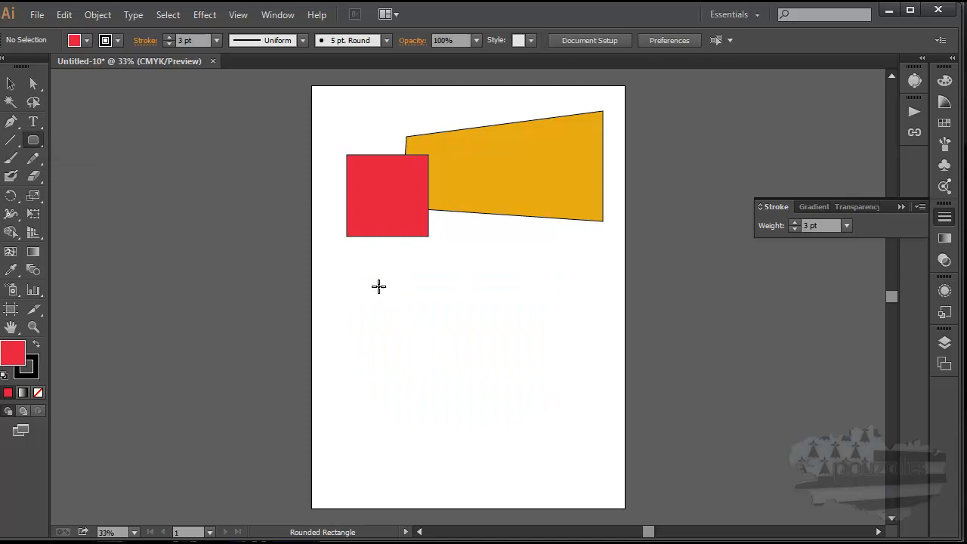
- Draw a rounded square about 688 px wide with strongly rounded corners below the red square, then delete it
{"action": "left_click_drag", "start_coordinate": [368, 287], "coordinate": [539, 393]}
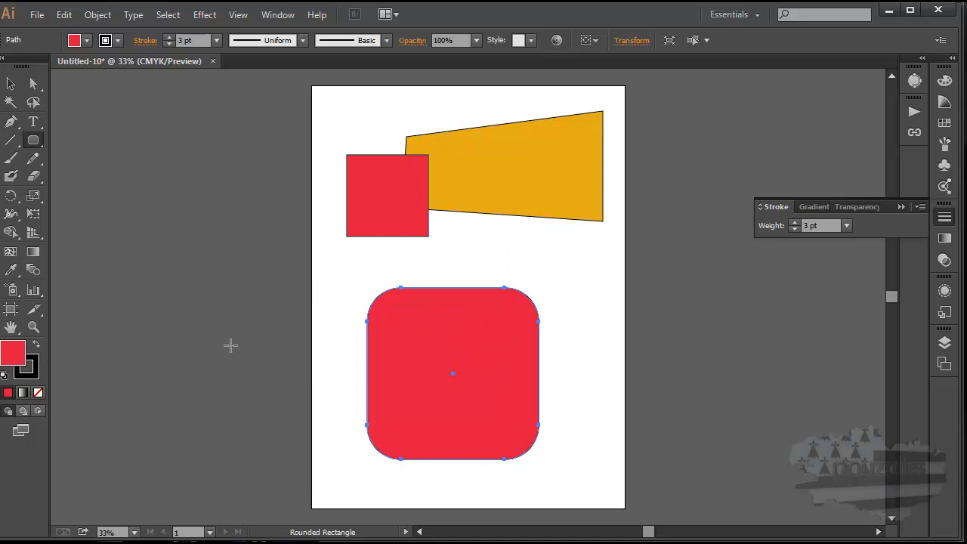
{"action": "key", "text": "Delete"}
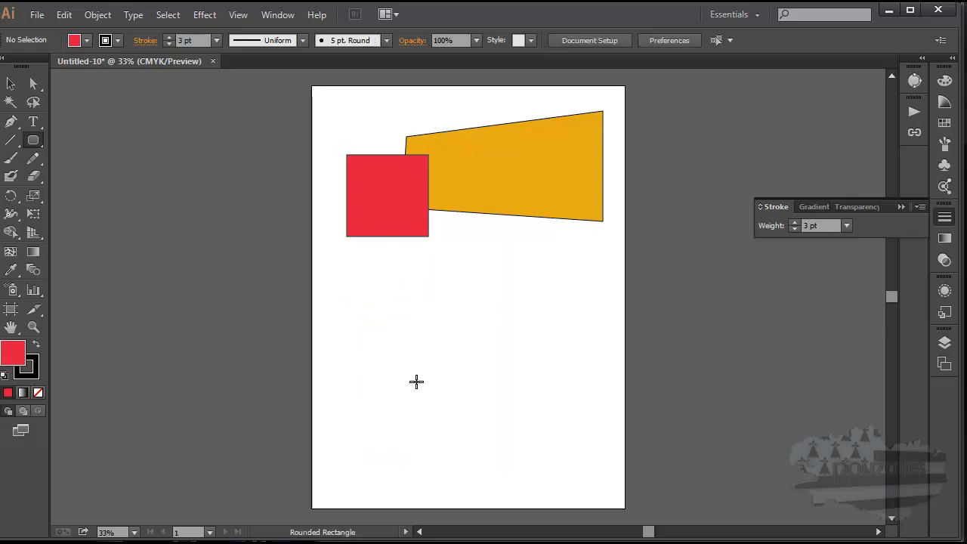
- Create a 687.8788 px square below the red square using the Rounded Rectangle options, with a corner radius of 0 px
{"action": "left_click", "coordinate": [348, 283]}
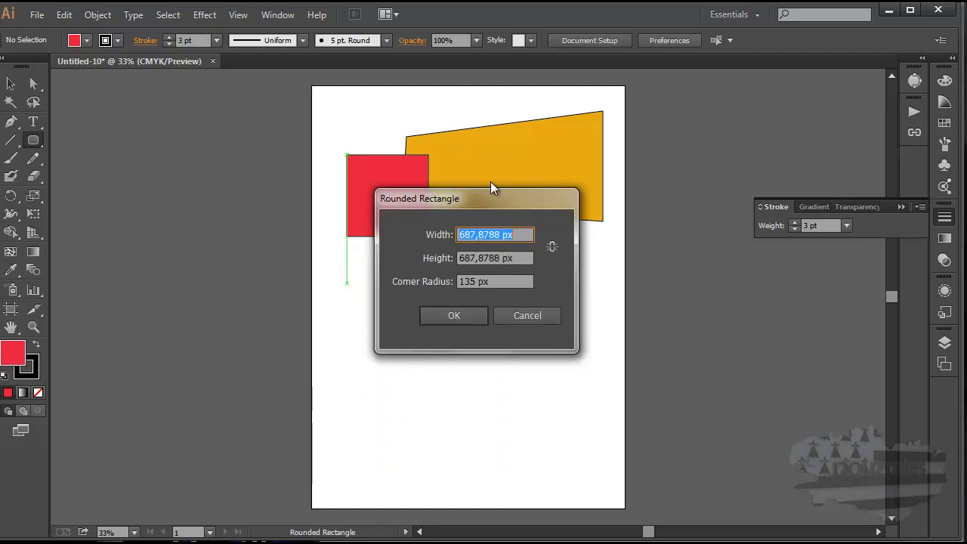
{"action": "left_click_drag", "start_coordinate": [489, 199], "coordinate": [635, 169]}
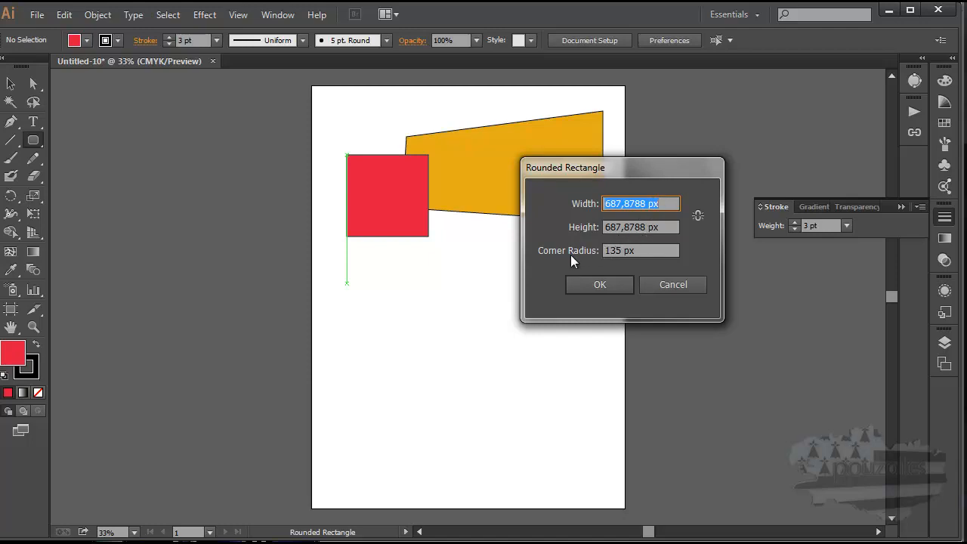
{"action": "left_click_drag", "start_coordinate": [621, 251], "coordinate": [613, 250]}
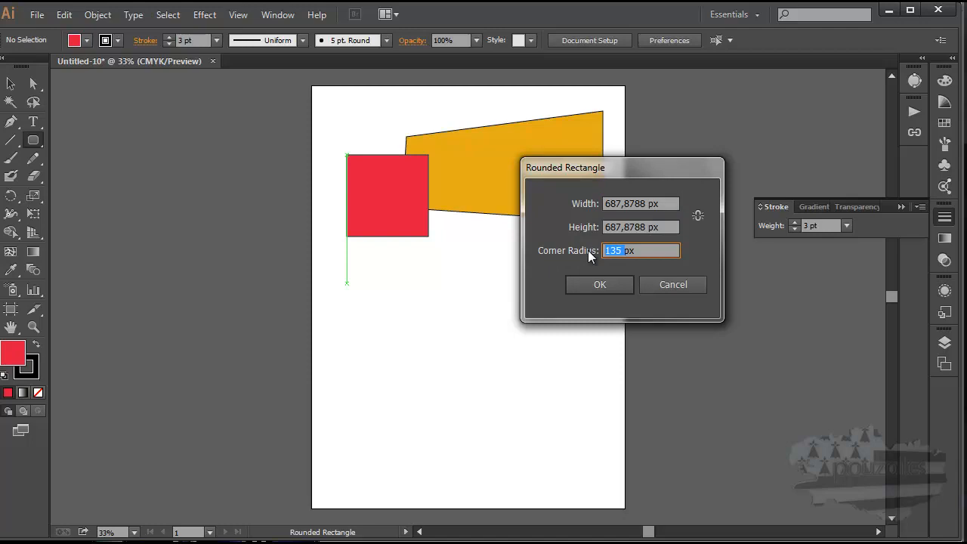
{"action": "type", "text": "0"}
{"action": "left_click", "coordinate": [601, 285]}
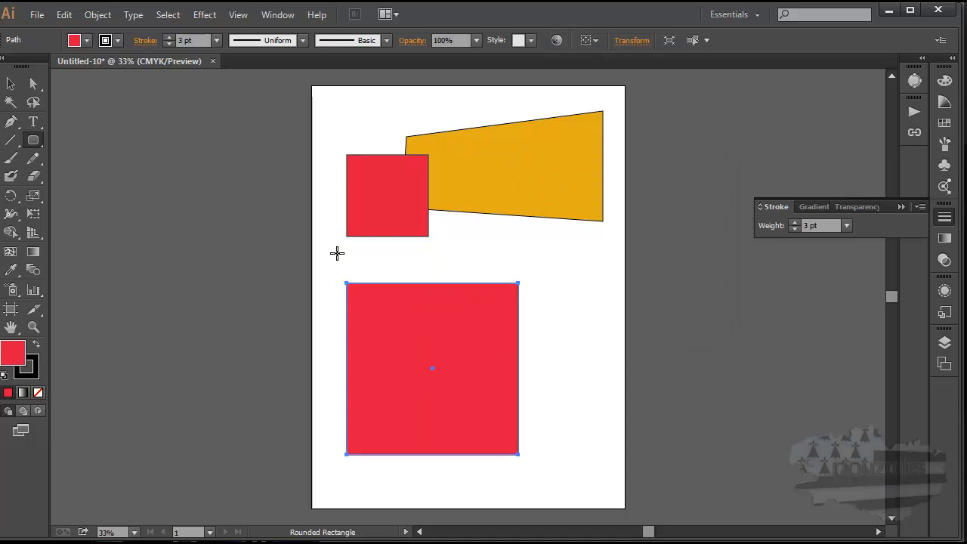
- Create an overlapping 687.8788 px rounded square with a corner radius of 165 px, then undo both large squares
{"action": "left_click", "coordinate": [337, 253]}
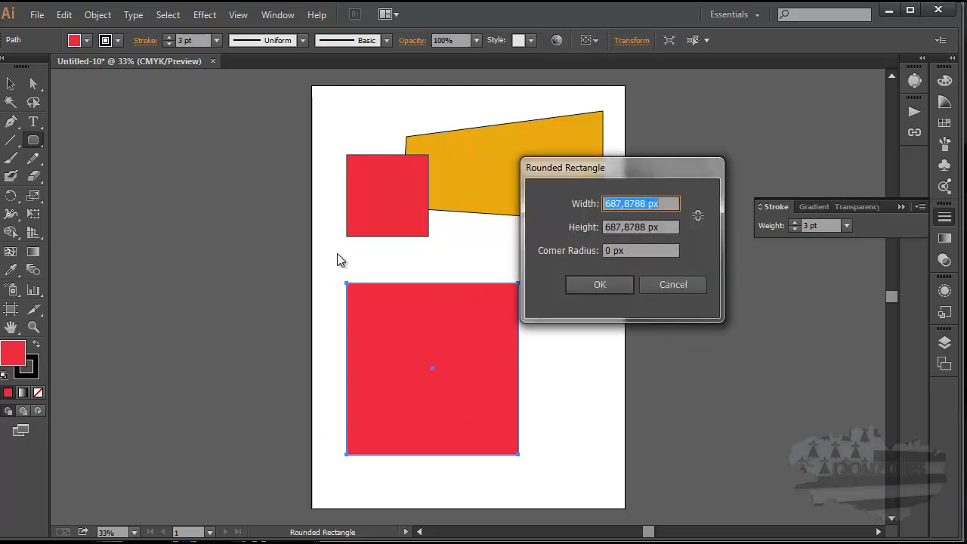
{"action": "double_click", "coordinate": [611, 250]}
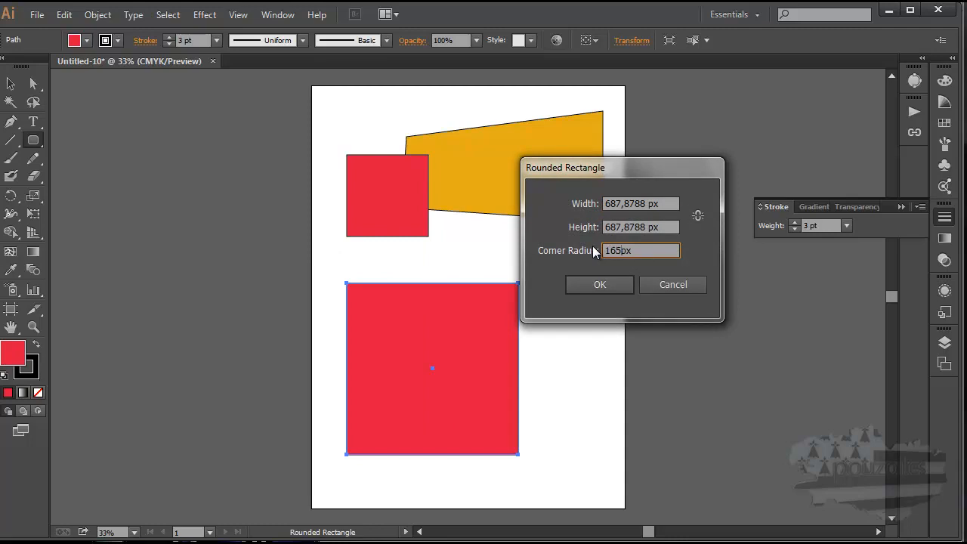
{"action": "left_click", "coordinate": [593, 287]}
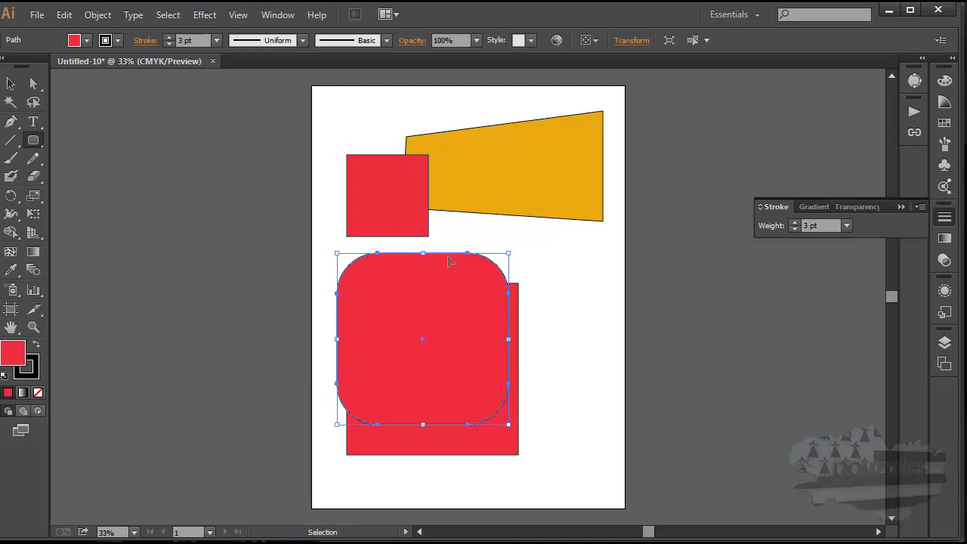
{"action": "key", "text": "ctrl+z"}
{"action": "key", "text": "ctrl+z"}
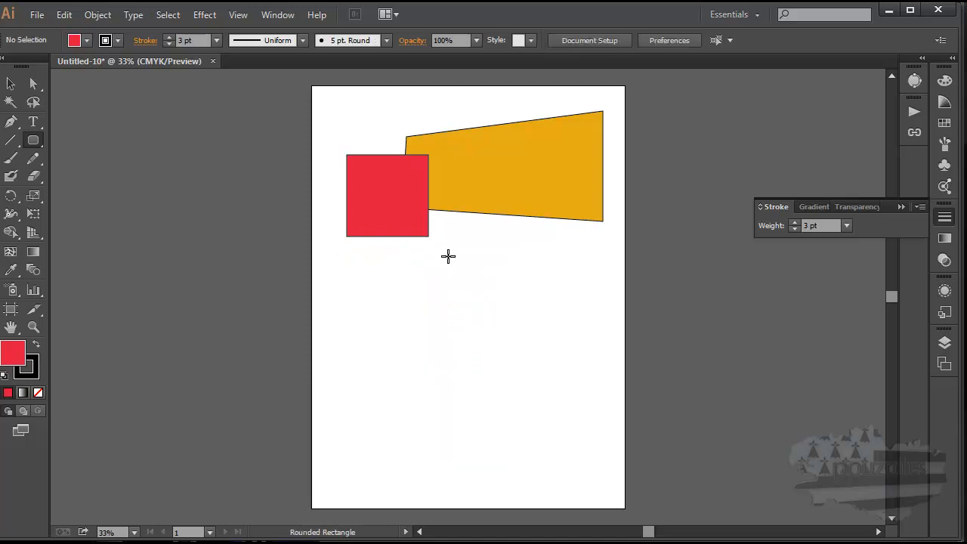
- Draw a wide red ellipse below the square and a small circle beneath it with the Ellipse tool
{"action": "left_click", "coordinate": [33, 140]}
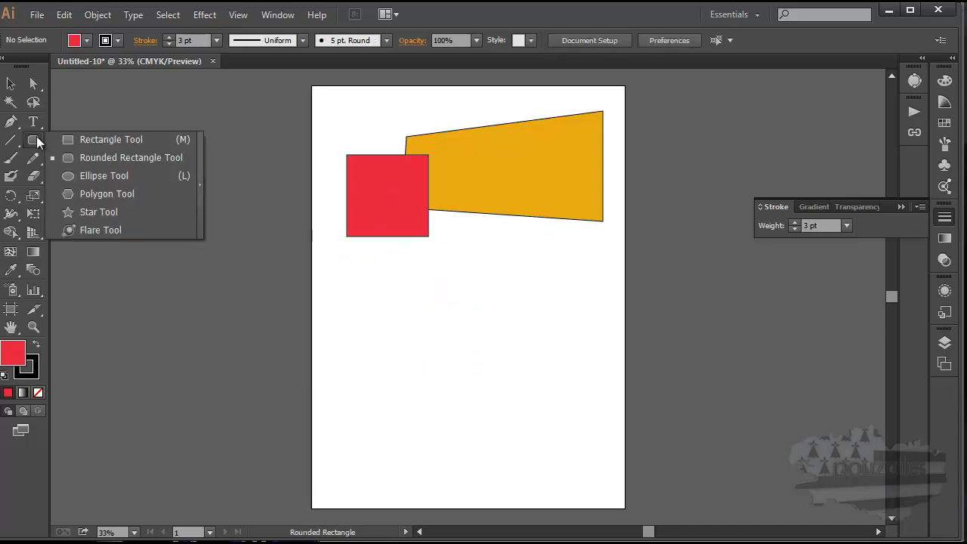
{"action": "left_click", "coordinate": [90, 177]}
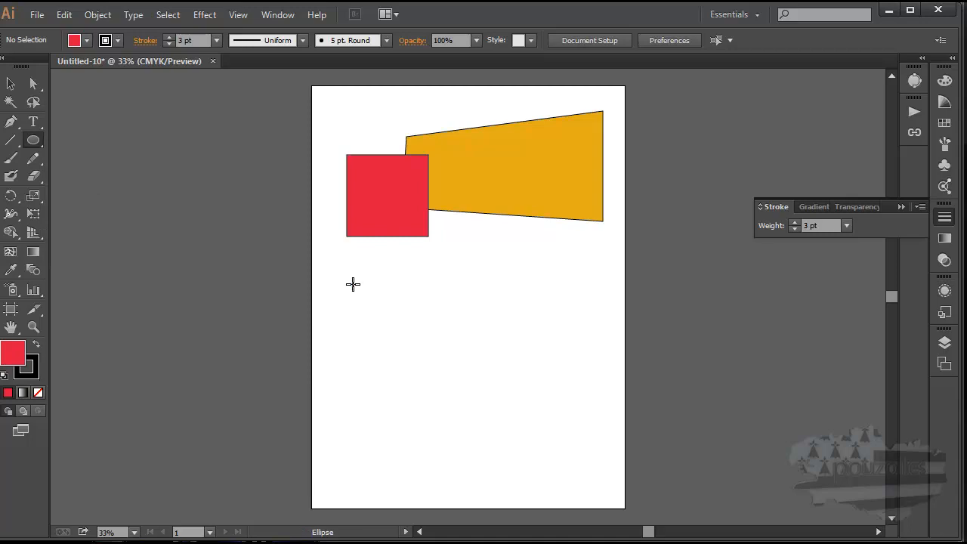
{"action": "left_click_drag", "start_coordinate": [355, 284], "coordinate": [584, 362]}
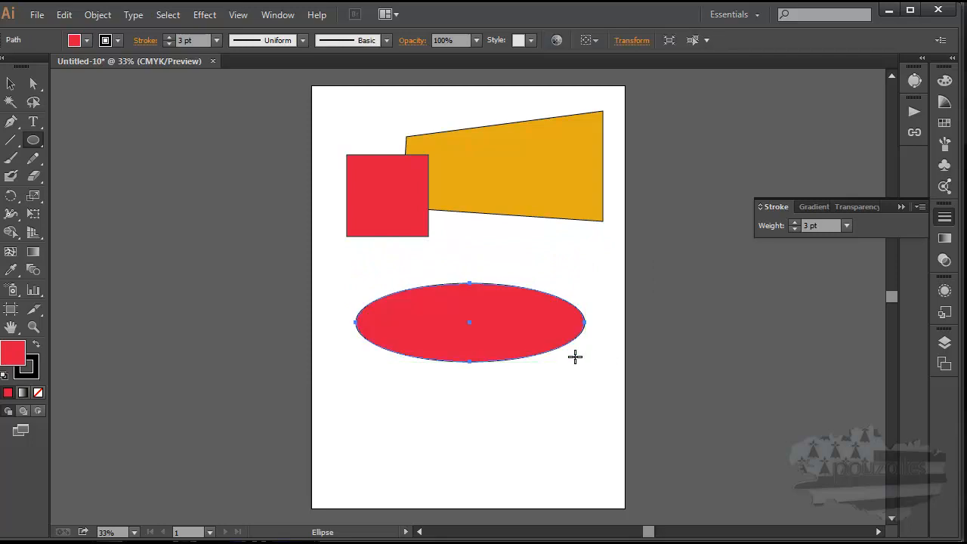
{"action": "left_click_drag", "start_coordinate": [363, 375], "coordinate": [428, 422]}
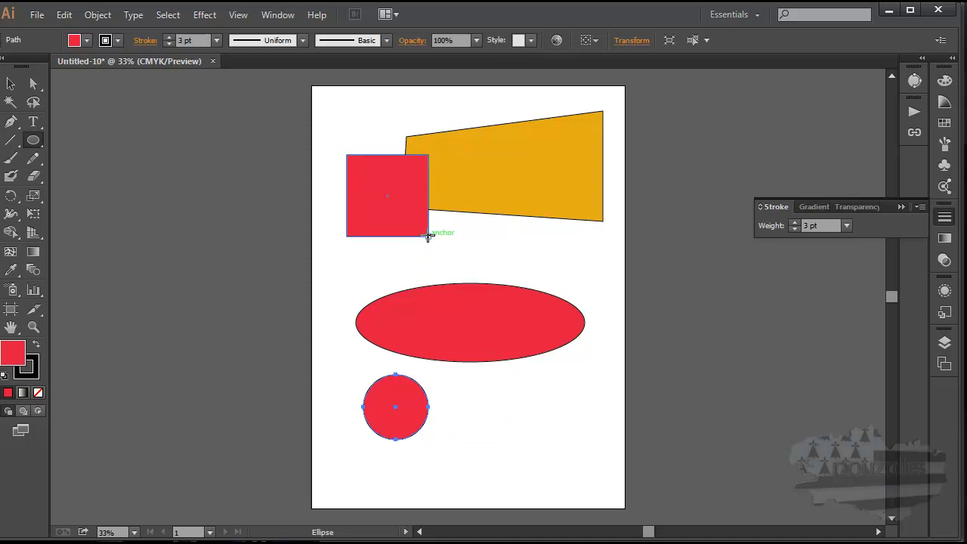
- Draw a circle about 337 px across centred on the square's lower-right corner, then undo the last three drawn shapes
{"action": "left_click_drag", "start_coordinate": [427, 236], "coordinate": [472, 277]}
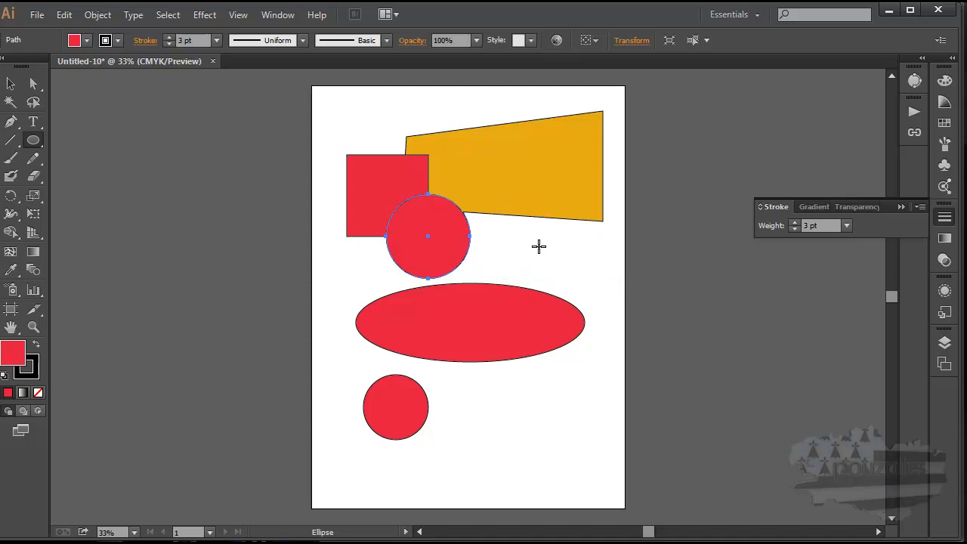
{"action": "key", "text": "ctrl+z"}
{"action": "key", "text": "ctrl+z"}
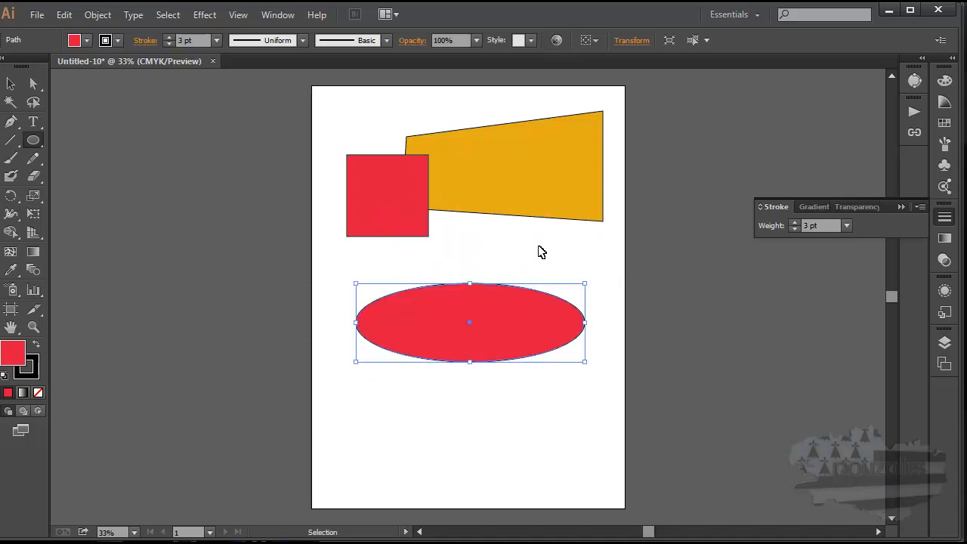
{"action": "key", "text": "ctrl+z"}
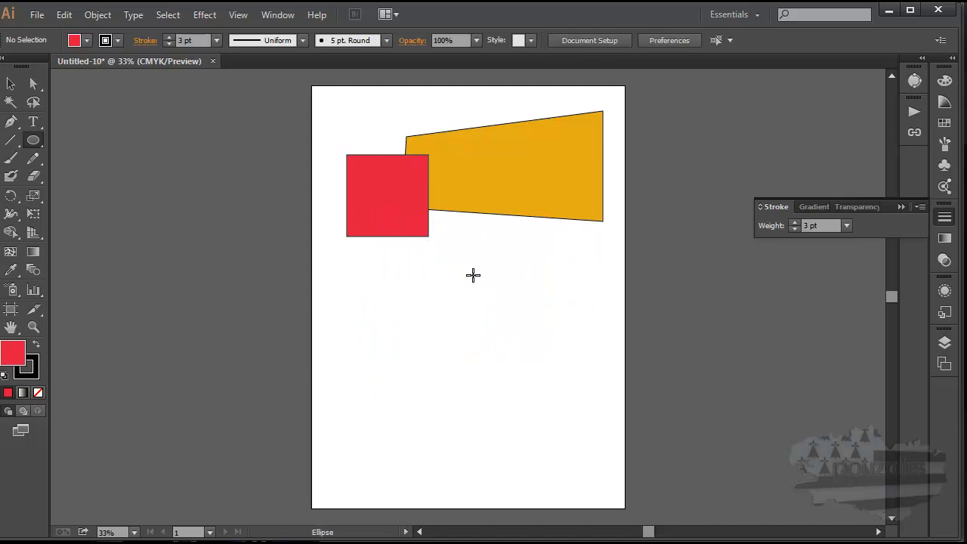
- Create a circle 200 px wide and 200 px high below the square using the Ellipse options, then delete it
{"action": "left_click", "coordinate": [395, 295]}
{"action": "left_click_drag", "start_coordinate": [488, 213], "coordinate": [675, 191]}
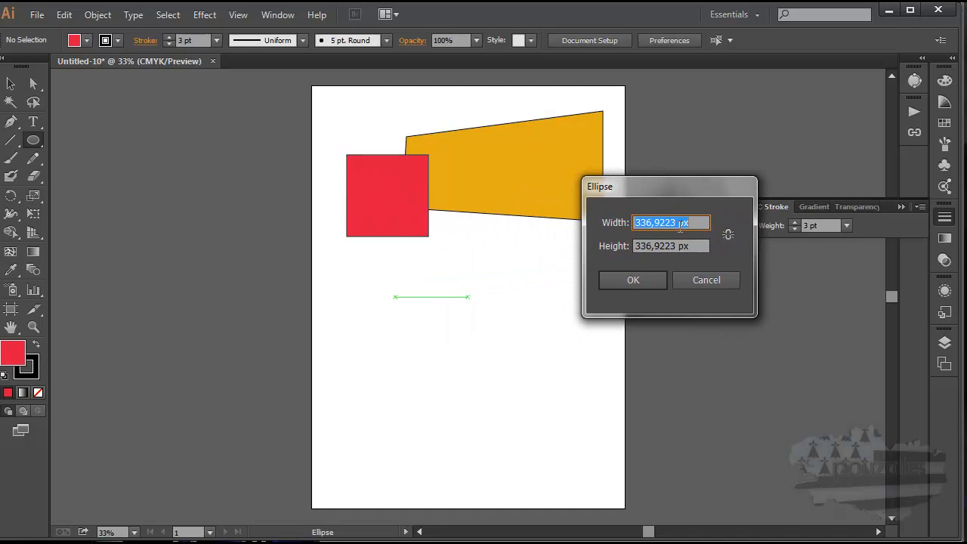
{"action": "left_click_drag", "start_coordinate": [662, 222], "coordinate": [598, 220]}
{"action": "type", "text": "200"}
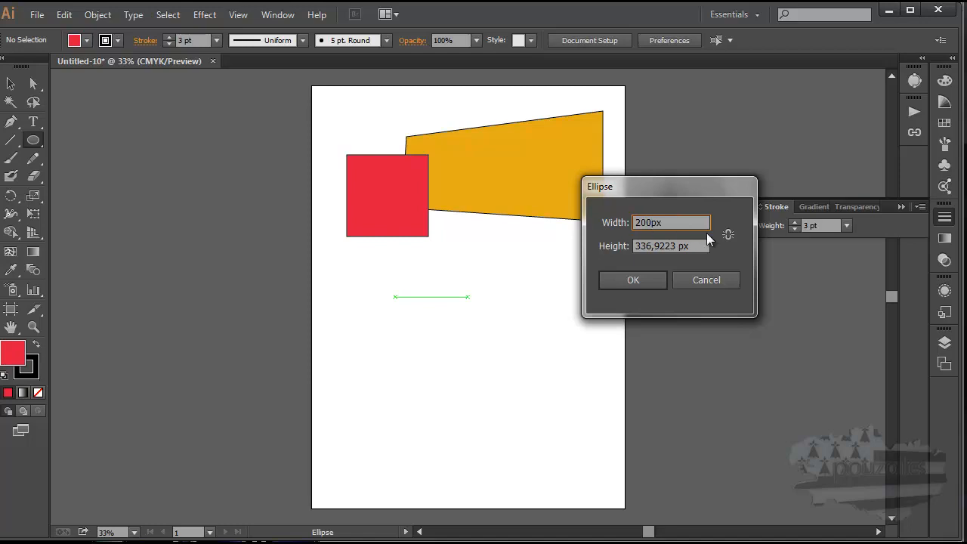
{"action": "left_click", "coordinate": [728, 234]}
{"action": "left_click", "coordinate": [722, 239]}
{"action": "left_click_drag", "start_coordinate": [693, 245], "coordinate": [604, 248]}
{"action": "type", "text": "200"}
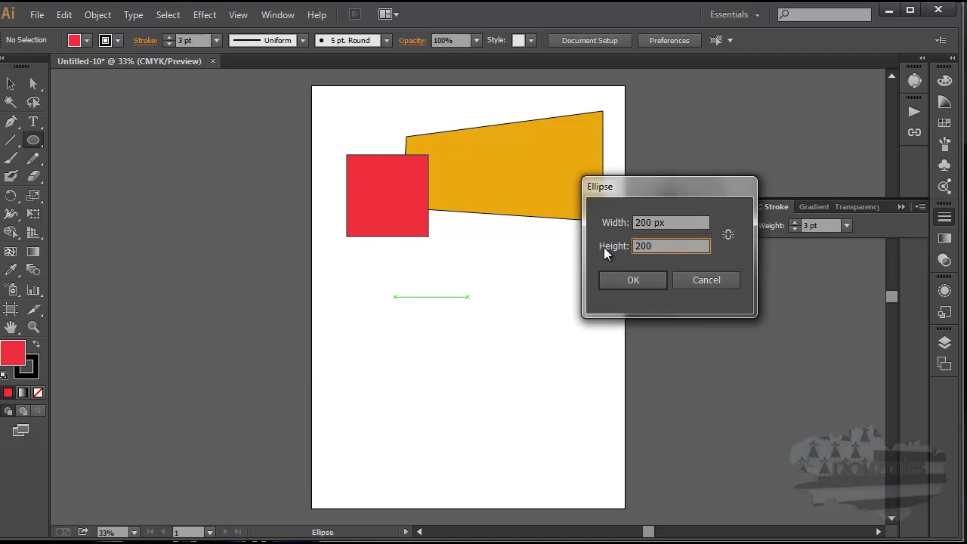
{"action": "left_click", "coordinate": [636, 279]}
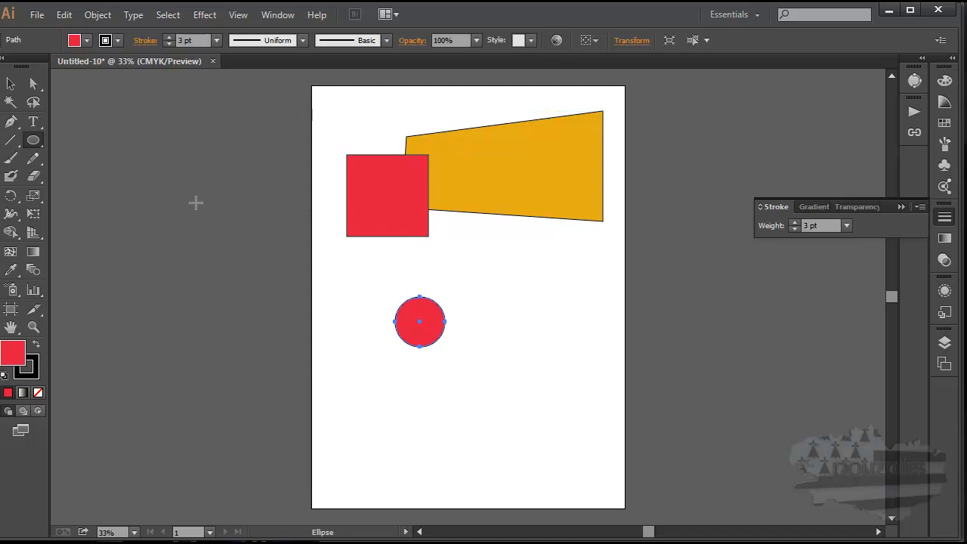
{"action": "key", "text": "Delete"}
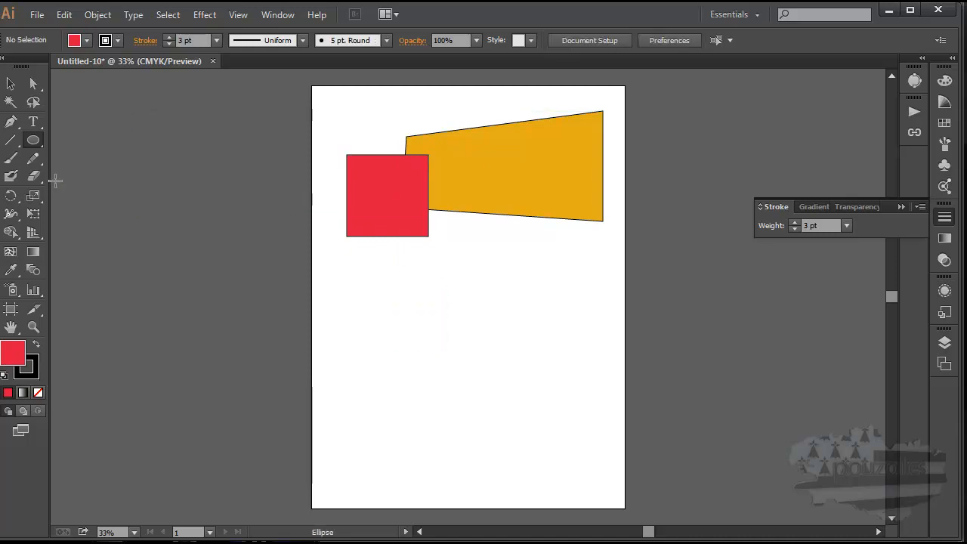
- Draw a seven-sided red polygon with a radius of about 150 px directly below the square using the Polygon tool
{"action": "left_click", "coordinate": [31, 141]}
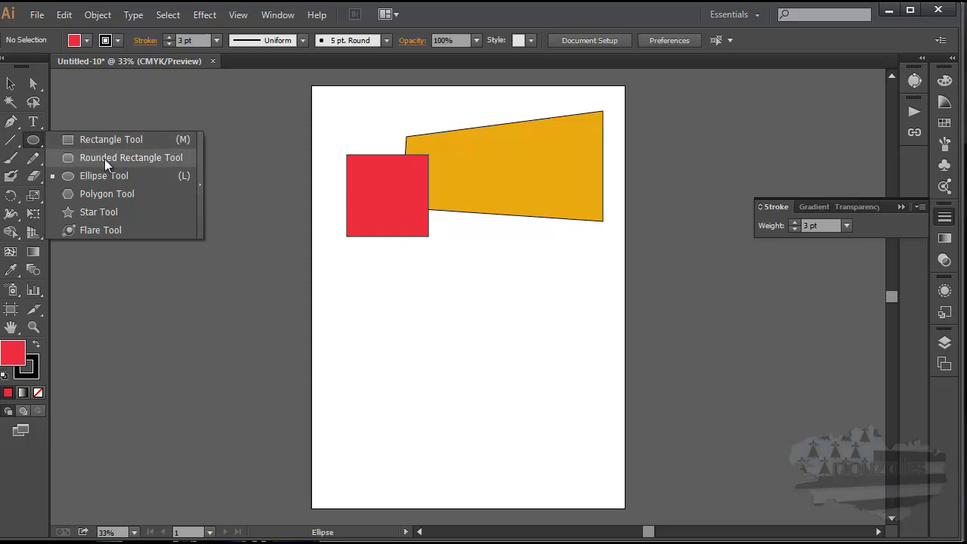
{"action": "left_click", "coordinate": [103, 195]}
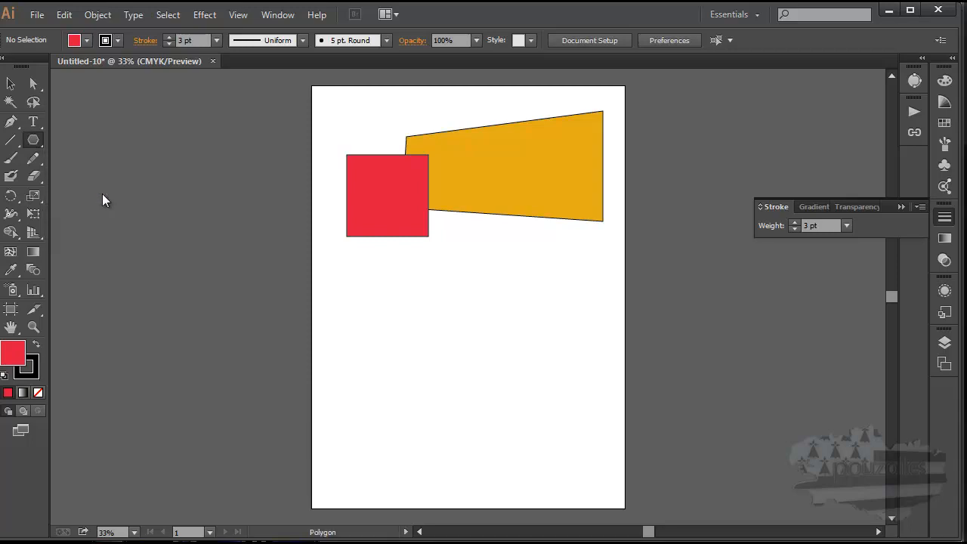
{"action": "left_click_drag", "start_coordinate": [384, 282], "coordinate": [423, 272]}
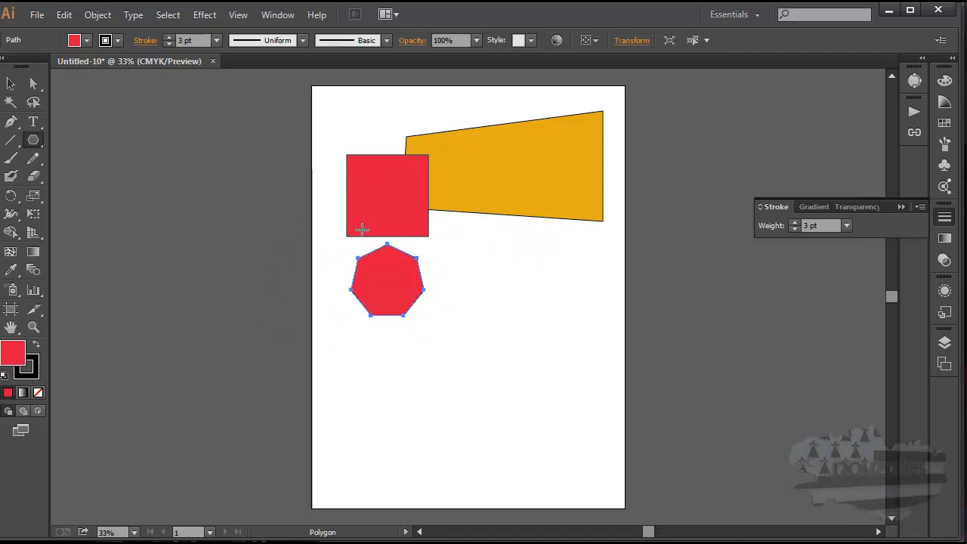
- Create a three-sided polygon with a radius of 150.0666 px beside the heptagon using the Polygon options
{"action": "left_click", "coordinate": [35, 141]}
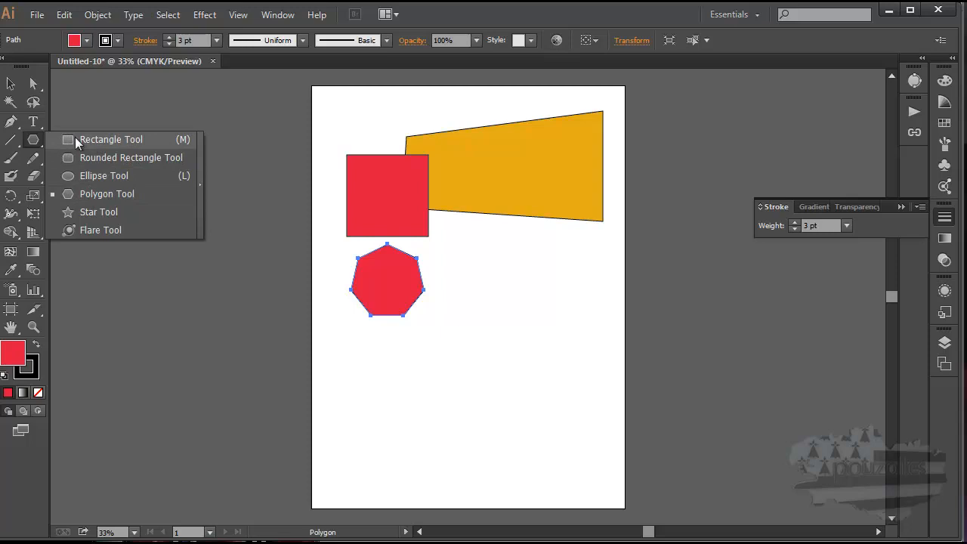
{"action": "left_click", "coordinate": [484, 270]}
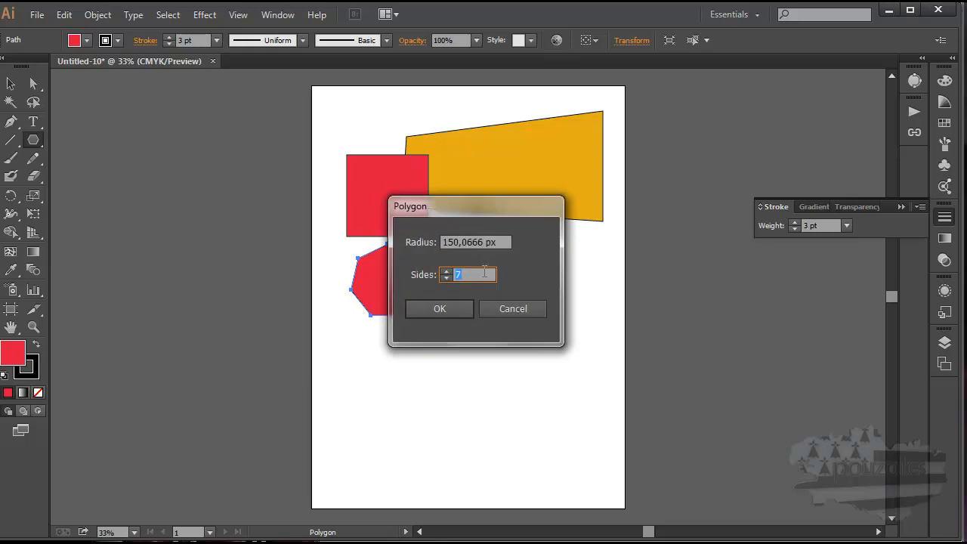
{"action": "left_click_drag", "start_coordinate": [474, 205], "coordinate": [621, 172]}
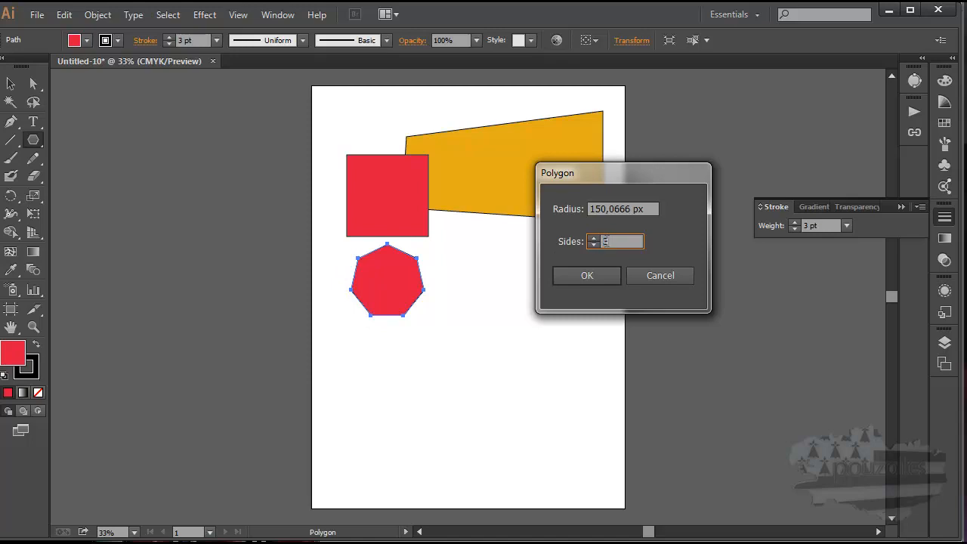
{"action": "left_click", "coordinate": [584, 274]}
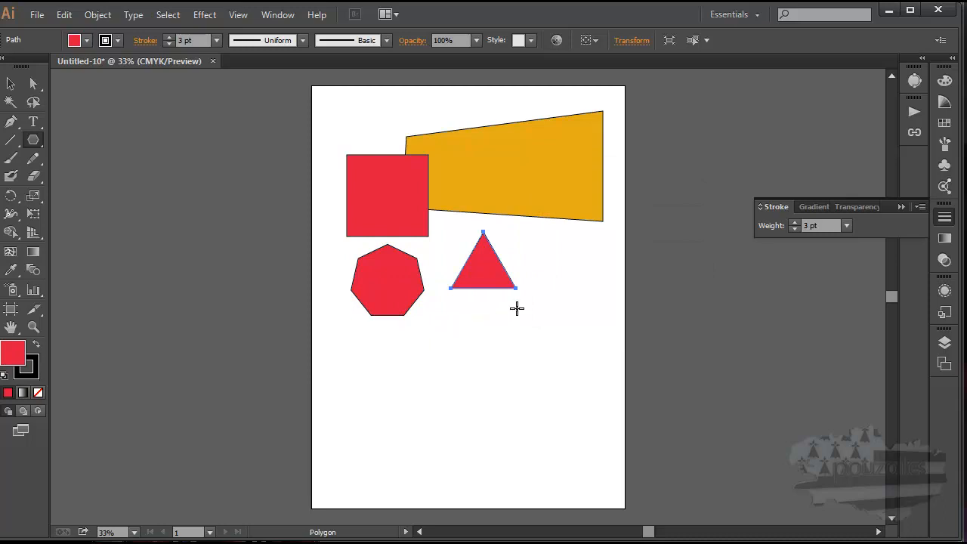
- Draw a large triangle overlapping the heptagon with the Polygon tool, and undo the last three drawn shapes
{"action": "left_click_drag", "start_coordinate": [423, 337], "coordinate": [521, 299]}
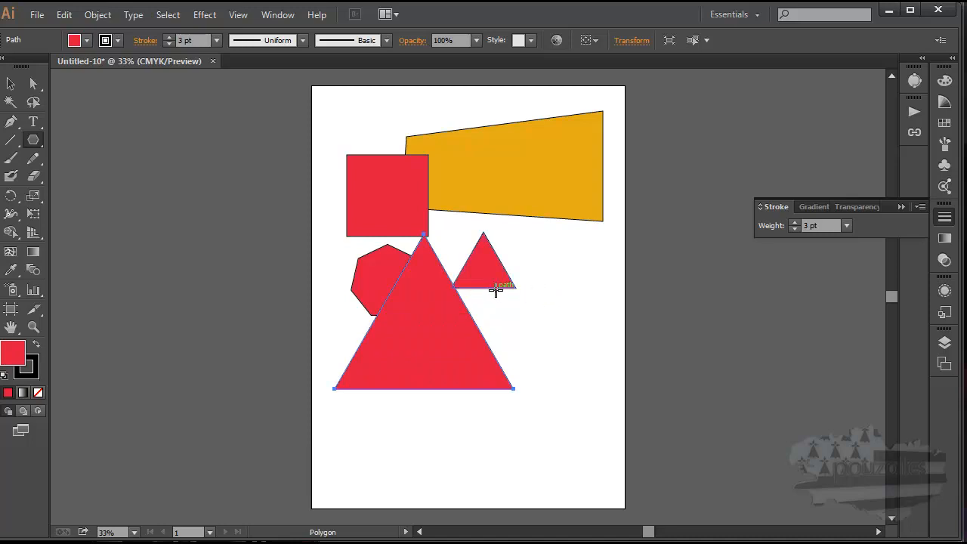
{"action": "key", "text": "ctrl+z"}
{"action": "key", "text": "ctrl+z"}
{"action": "key", "text": "ctrl+z"}
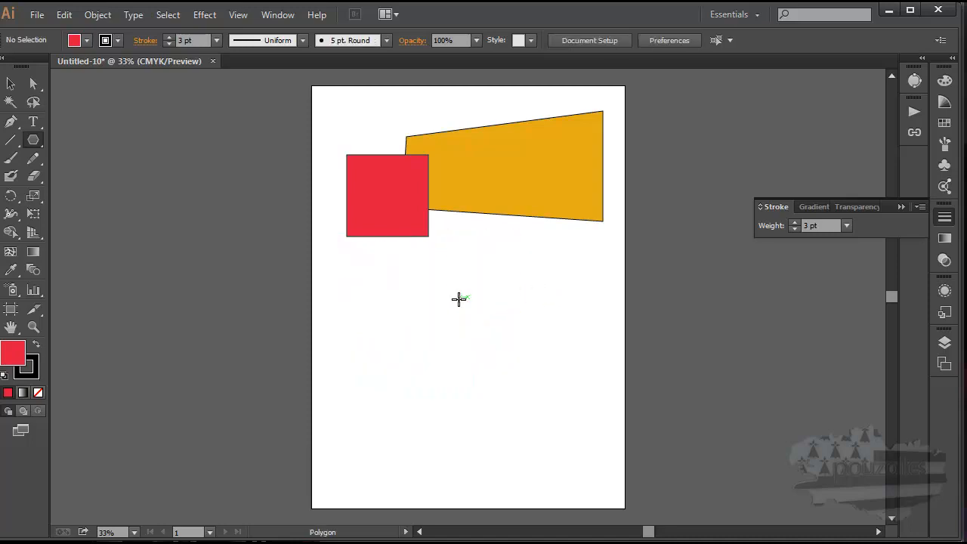
- Draw two small six-pointed red stars with the Star tool, one below the square and one centred on its lower-right corner
{"action": "left_click", "coordinate": [34, 141]}
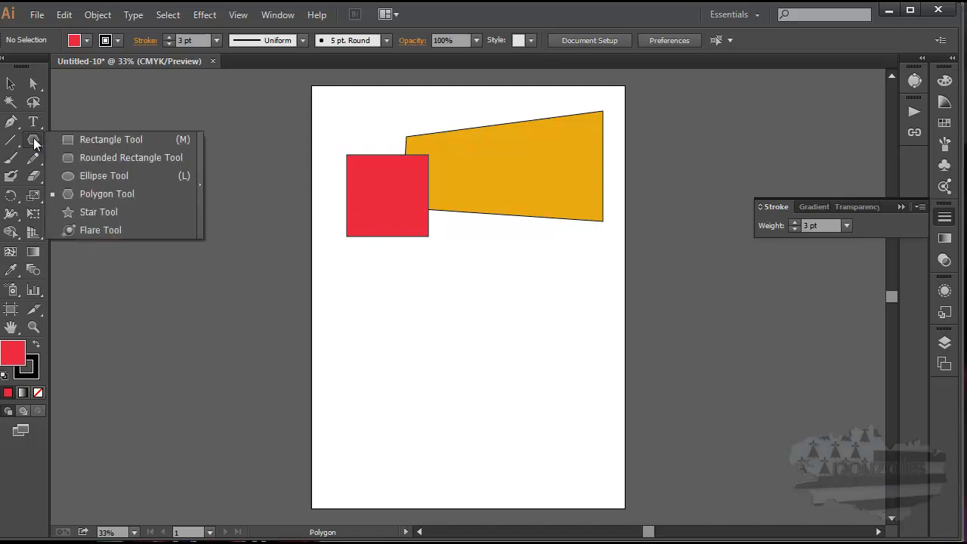
{"action": "left_click", "coordinate": [90, 210]}
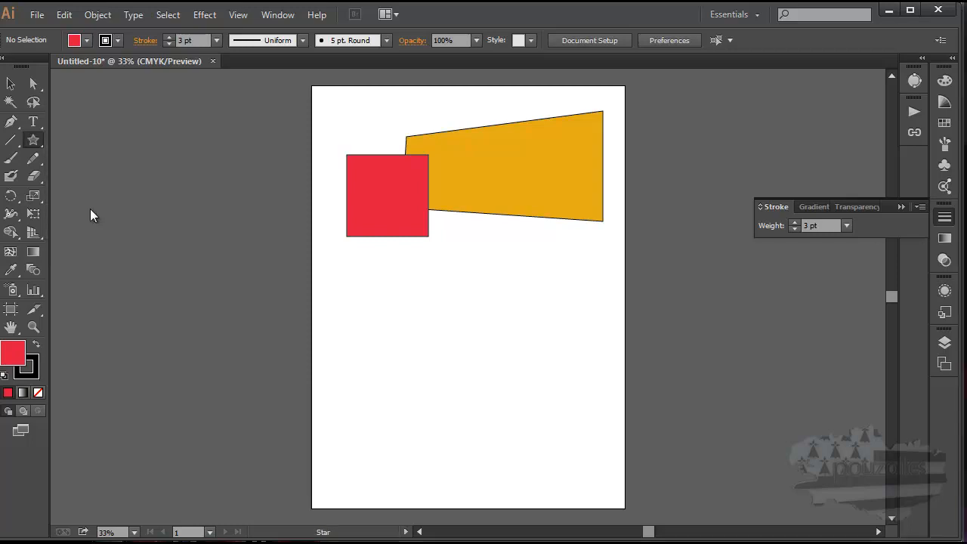
{"action": "mouse_move", "coordinate": [401, 274]}
{"action": "left_mouse_down"}
{"action": "mouse_move", "coordinate": [418, 295]}
{"action": "mouse_move", "coordinate": [449, 290]}
{"action": "mouse_move", "coordinate": [428, 260]}
{"action": "mouse_move", "coordinate": [434, 280]}
{"action": "mouse_move", "coordinate": [433, 250]}
{"action": "mouse_move", "coordinate": [420, 276]}
{"action": "mouse_move", "coordinate": [429, 258]}
{"action": "left_mouse_up"}
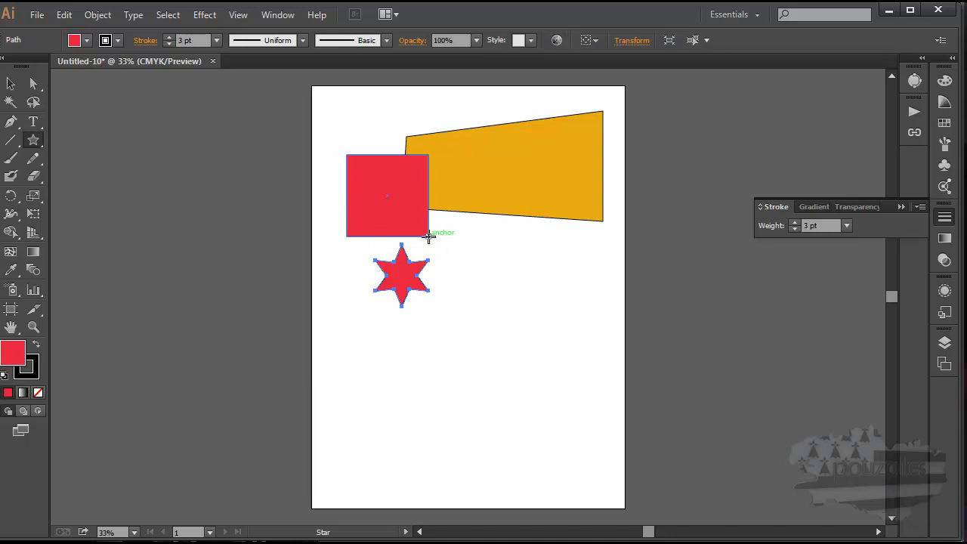
{"action": "left_click_drag", "start_coordinate": [429, 236], "coordinate": [452, 250]}
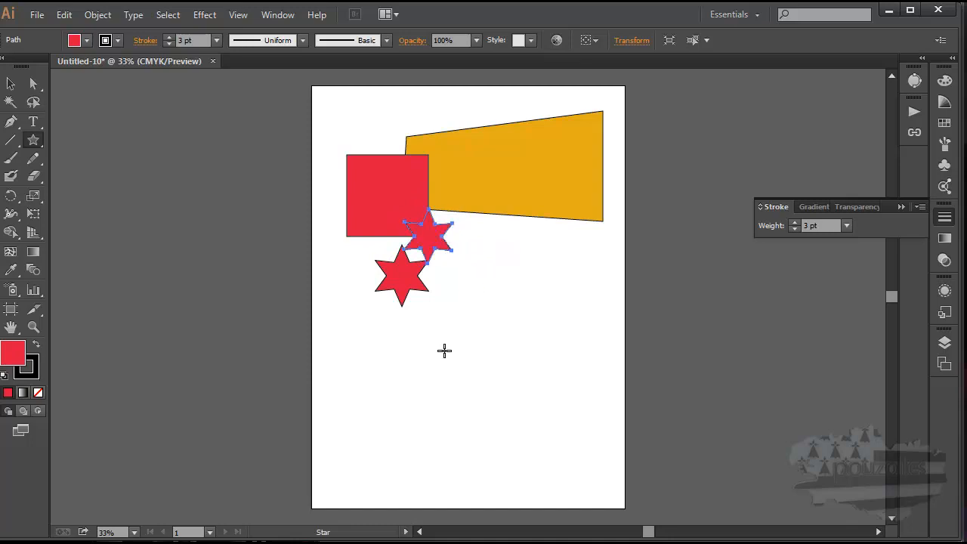
- Draw a star with an outer radius of about 207 px below the small stars, adding and removing points while drawing and finishing with 16
{"action": "left_click_drag", "start_coordinate": [443, 360], "coordinate": [484, 333]}
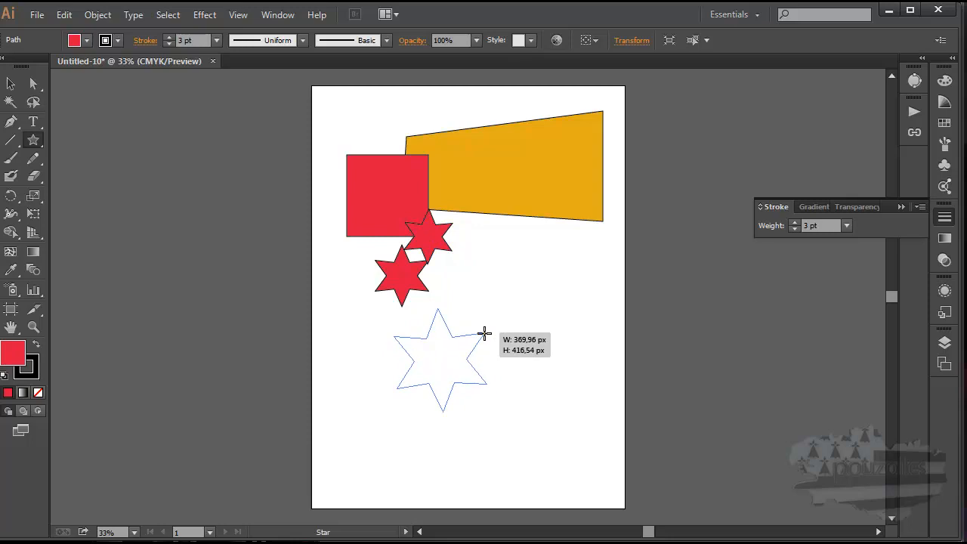
{"action": "key", "text": "Up"}
{"action": "left_click_drag", "start_coordinate": [484, 333], "coordinate": [484, 333]}
{"action": "key", "text": "Up"}
{"action": "key", "text": "Up"}
{"action": "key", "text": "Up"}
{"action": "key", "text": "Up"}
{"action": "key", "text": "Up"}
{"action": "key", "text": "Up"}
{"action": "key", "text": "Up"}
{"action": "key", "text": "Up"}
{"action": "key", "text": "Up"}
{"action": "key", "text": "Up"}
{"action": "key", "text": "Up"}
{"action": "key", "text": "Up"}
{"action": "key", "text": "Up"}
{"action": "key", "text": "Up"}
{"action": "key", "text": "Up"}
{"action": "key", "text": "Up"}
{"action": "key", "text": "Up"}
{"action": "key", "text": "Up"}
{"action": "key", "text": "Up"}
{"action": "key", "text": "Up"}
{"action": "key", "text": "Up"}
{"action": "key", "text": "Up"}
{"action": "key", "text": "Up"}
{"action": "key", "text": "Up"}
{"action": "key", "text": "Up"}
{"action": "key", "text": "Down"}
{"action": "key", "text": "Down"}
{"action": "key", "text": "Down"}
{"action": "key", "text": "Down"}
{"action": "key", "text": "Down"}
{"action": "key", "text": "Down"}
{"action": "key", "text": "Down"}
{"action": "key", "text": "Down"}
{"action": "key", "text": "Down"}
{"action": "key", "text": "Down"}
{"action": "key", "text": "Down"}
{"action": "key", "text": "Down"}
{"action": "key", "text": "Down"}
{"action": "key", "text": "Down"}
{"action": "key", "text": "Down"}
{"action": "key", "text": "Down"}
{"action": "key", "text": "Down"}
{"action": "key", "text": "Down"}
{"action": "key", "text": "Down"}
{"action": "key", "text": "Down"}
{"action": "key", "text": "Down"}
{"action": "key", "text": "Down"}
{"action": "key", "text": "Down"}
{"action": "key", "text": "Down"}
{"action": "key", "text": "Down"}
{"action": "key", "text": "Down"}
{"action": "key", "text": "Up"}
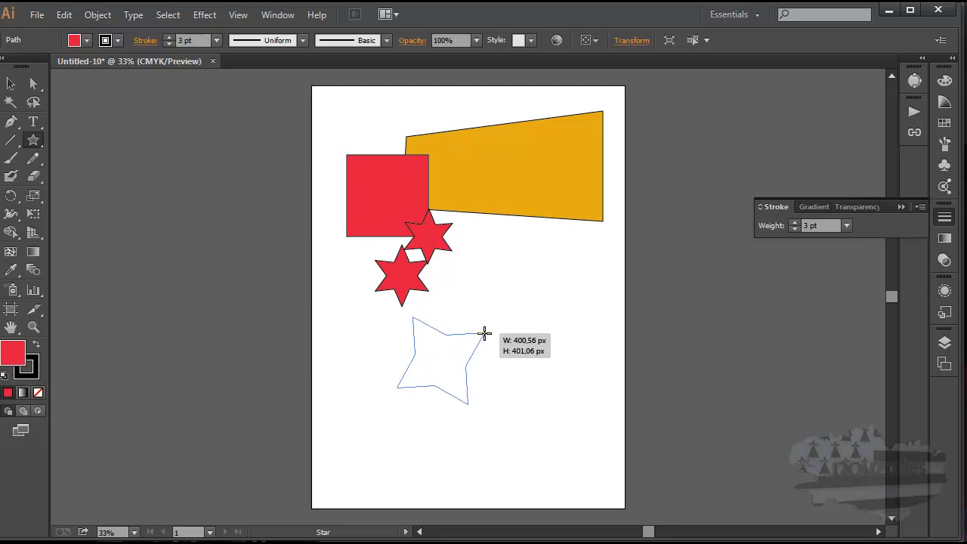
{"action": "key", "text": "Up"}
{"action": "key", "text": "Up"}
{"action": "key", "text": "Up"}
{"action": "key", "text": "Up"}
{"action": "left_click_drag", "start_coordinate": [484, 333], "coordinate": [484, 333]}
{"action": "key", "text": "Up"}
{"action": "key", "text": "Up"}
{"action": "key", "text": "Up"}
{"action": "key", "text": "Up"}
{"action": "key", "text": "Up"}
{"action": "key", "text": "Up"}
{"action": "key", "text": "Up"}
{"action": "key", "text": "Up"}
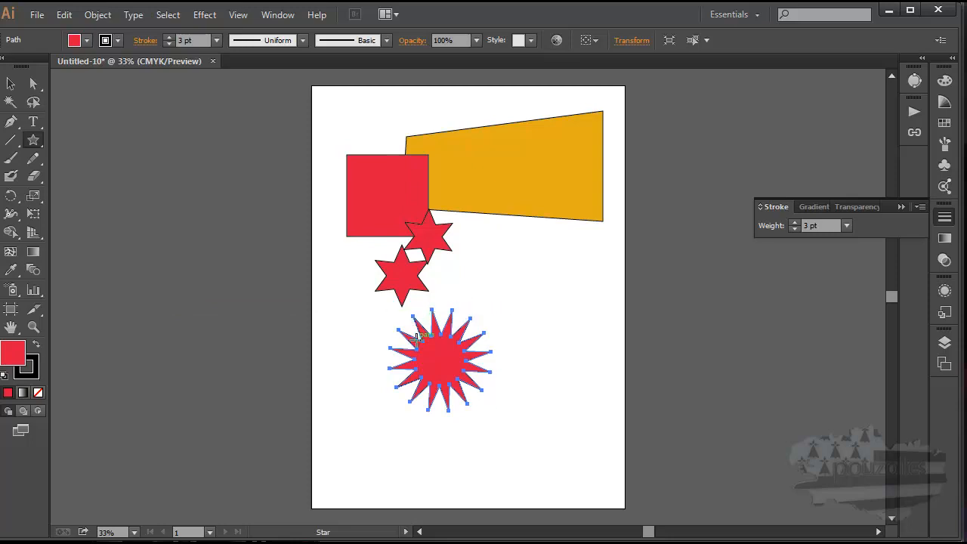
- Create a many-pointed star with radii of 206.8612 px and 103.4306 px beside the small stars using the Star options
{"action": "left_click", "coordinate": [480, 271]}
{"action": "left_click_drag", "start_coordinate": [482, 192], "coordinate": [685, 133]}
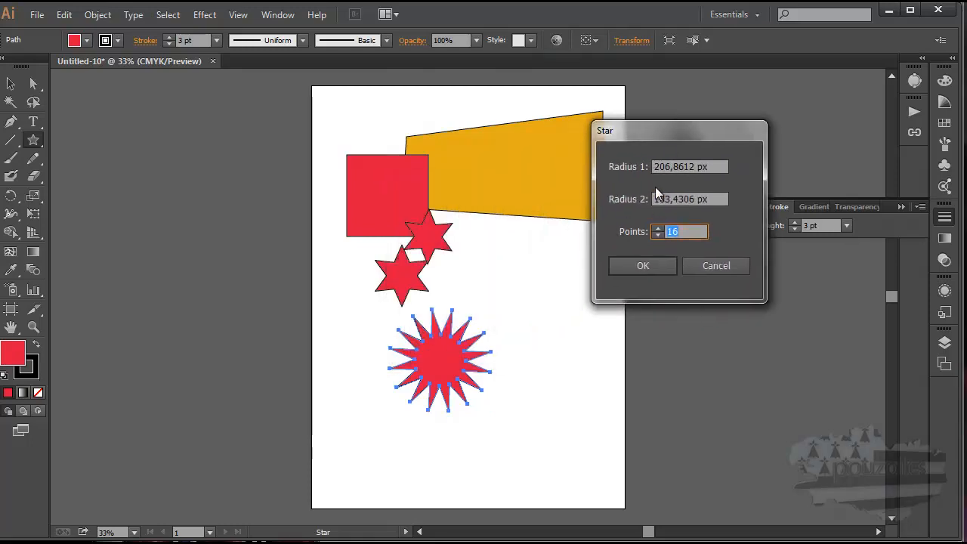
{"action": "left_click", "coordinate": [648, 268]}
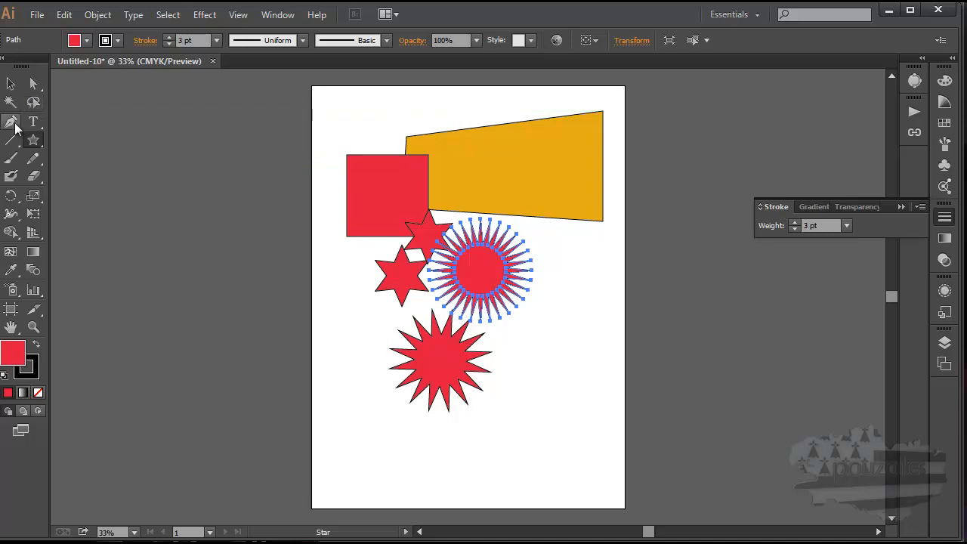
- Cover the whole artboard with a rectangle and fill it with black, colour code 000000
{"action": "left_click_drag", "start_coordinate": [34, 146], "coordinate": [102, 137]}
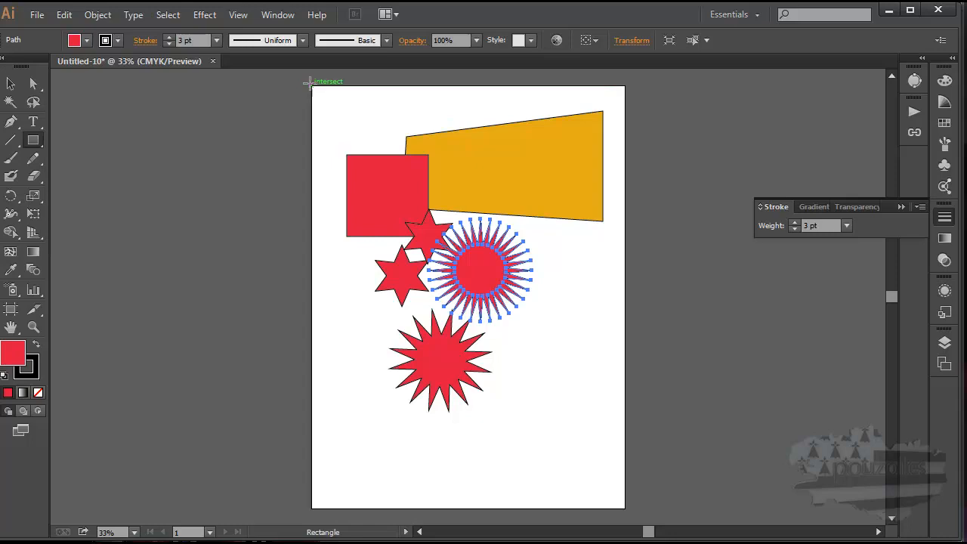
{"action": "left_click_drag", "start_coordinate": [312, 86], "coordinate": [623, 509]}
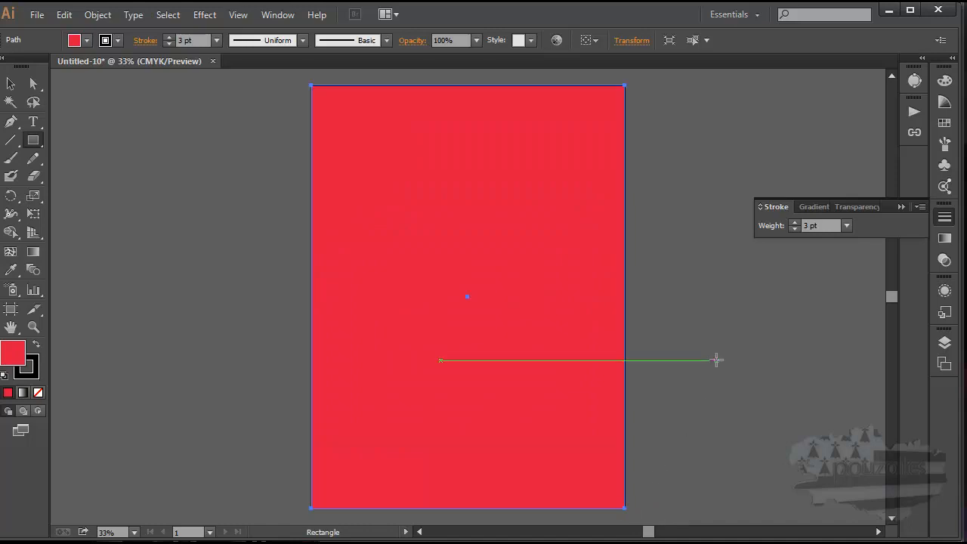
{"action": "double_click", "coordinate": [10, 359]}
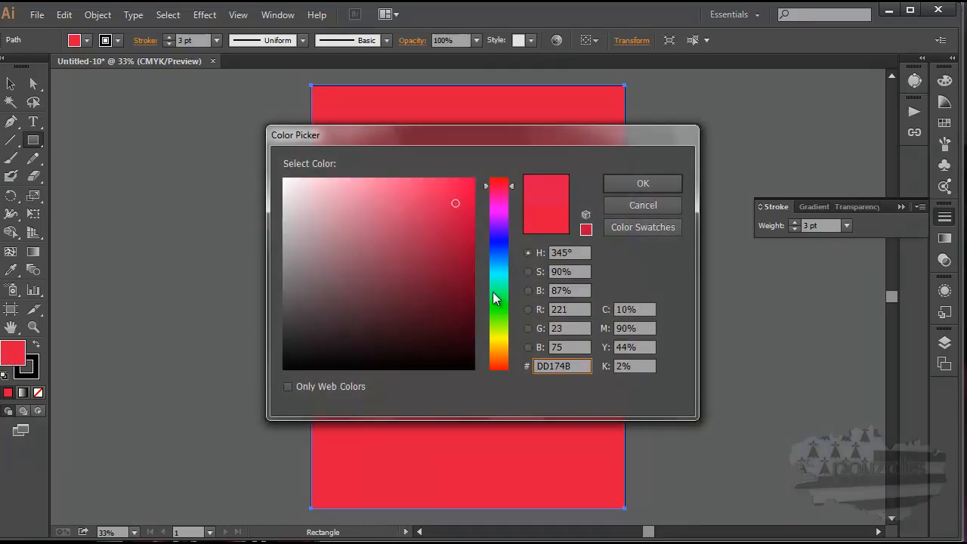
{"action": "left_click_drag", "start_coordinate": [332, 327], "coordinate": [287, 369]}
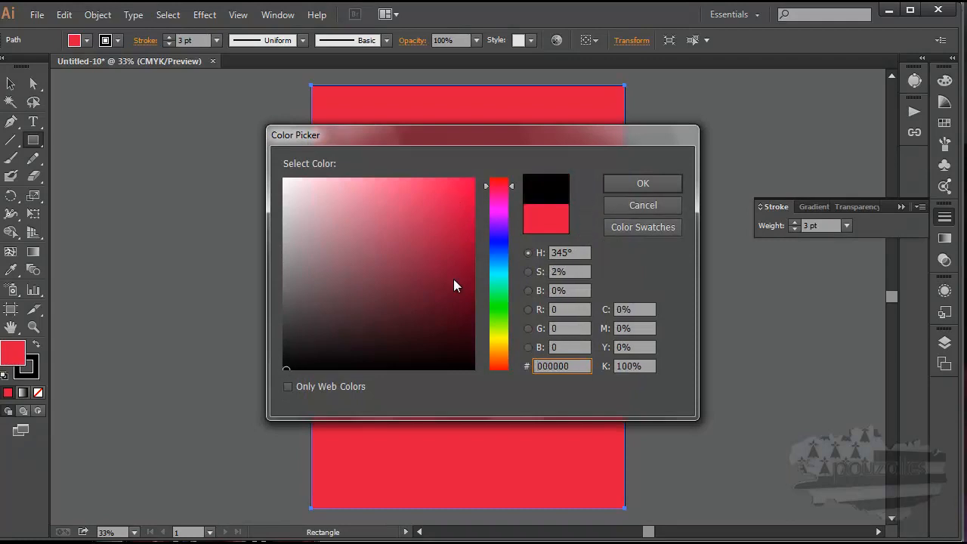
{"action": "left_click", "coordinate": [655, 183]}
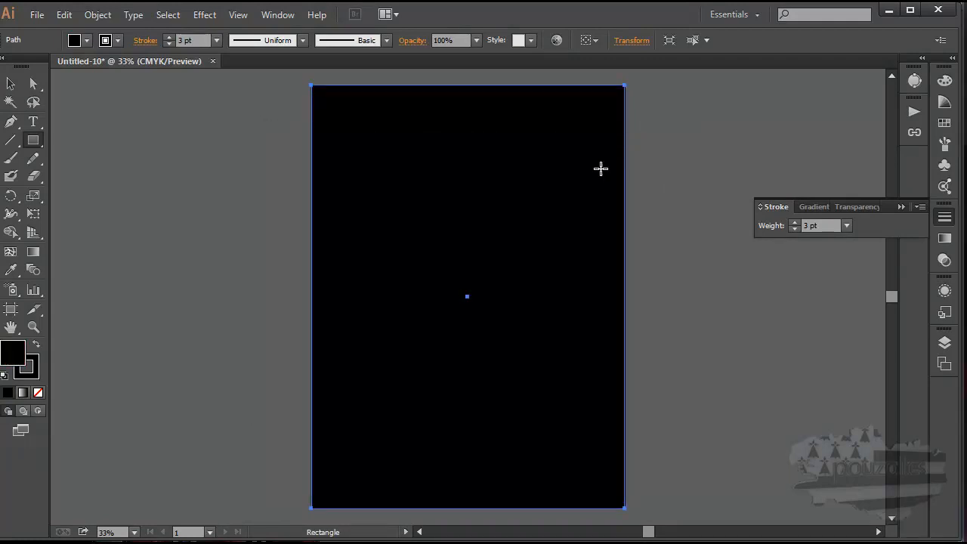
- Draw a flare near the artboard's upper-left corner with rings running to the lower-right, and dismiss the Flare Tool options without adding another
{"action": "left_click", "coordinate": [33, 139]}
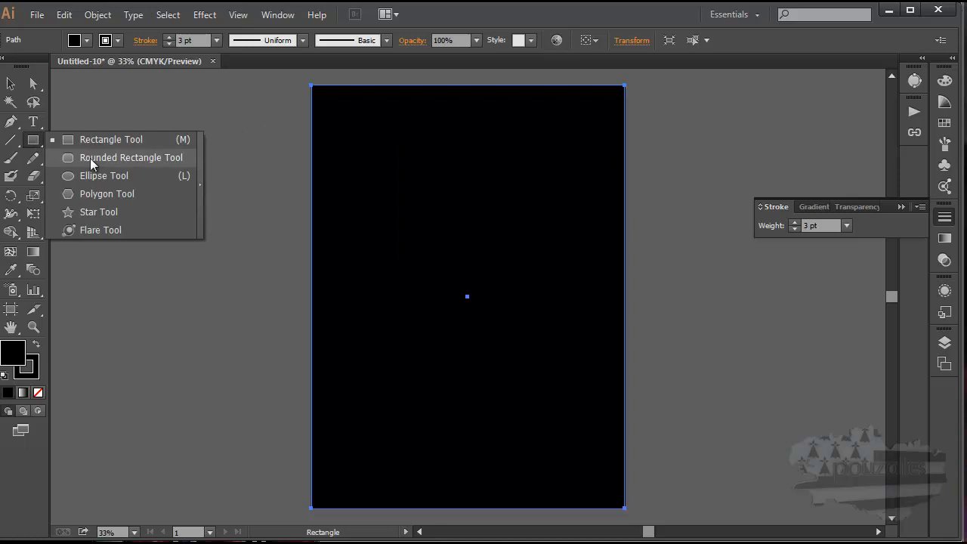
{"action": "left_click", "coordinate": [98, 231]}
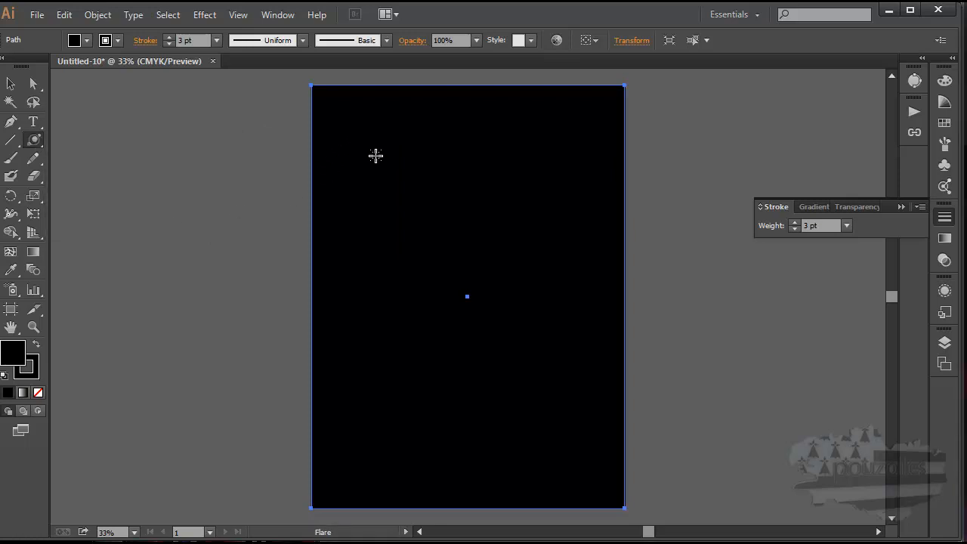
{"action": "mouse_move", "coordinate": [377, 152]}
{"action": "left_mouse_down"}
{"action": "mouse_move", "coordinate": [406, 167]}
{"action": "mouse_move", "coordinate": [406, 149]}
{"action": "mouse_move", "coordinate": [397, 164]}
{"action": "mouse_move", "coordinate": [407, 174]}
{"action": "left_mouse_up"}
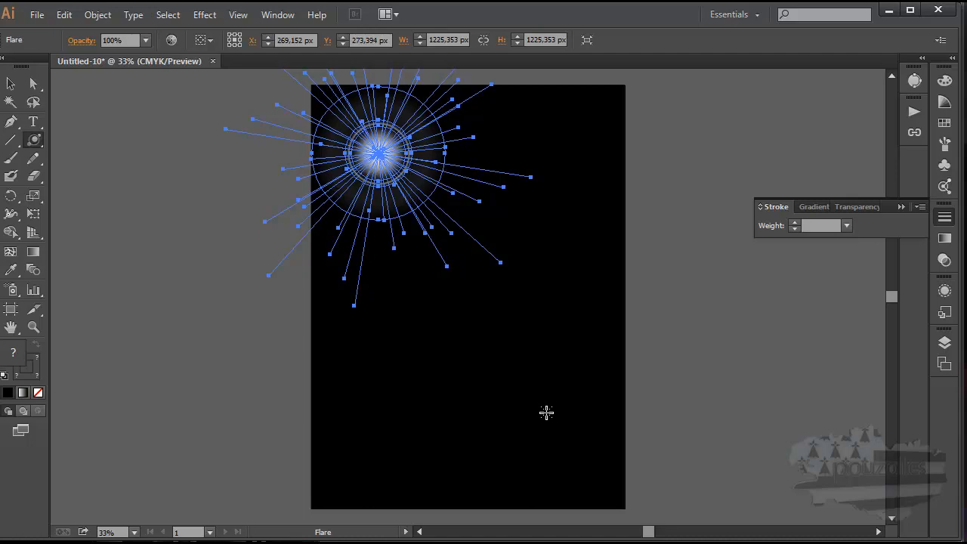
{"action": "left_click_drag", "start_coordinate": [546, 412], "coordinate": [550, 436]}
{"action": "left_click", "coordinate": [708, 391]}
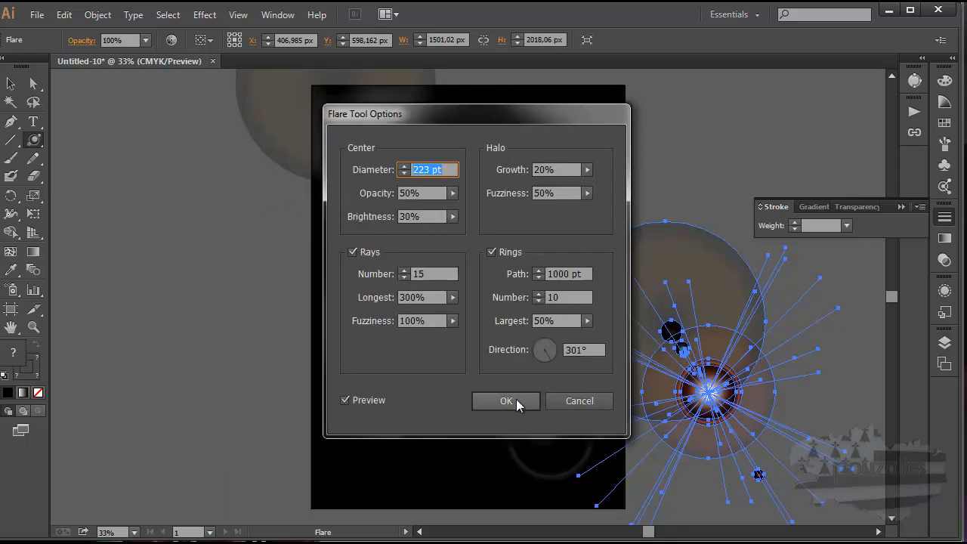
{"action": "left_click", "coordinate": [567, 402]}
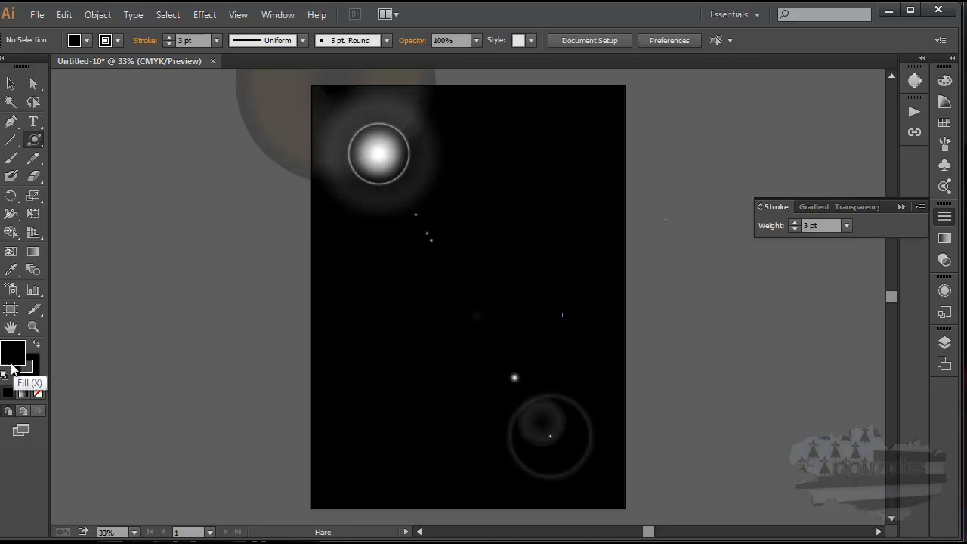
- Set the fill to a linear gradient running from red to green
{"action": "left_click", "coordinate": [22, 393]}
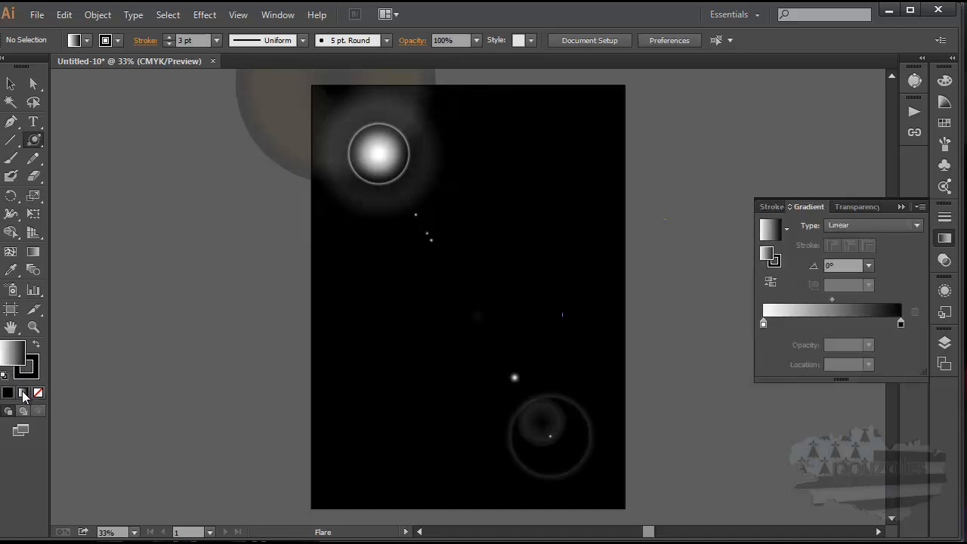
{"action": "left_click", "coordinate": [762, 322]}
{"action": "double_click", "coordinate": [762, 323]}
{"action": "left_click", "coordinate": [746, 371]}
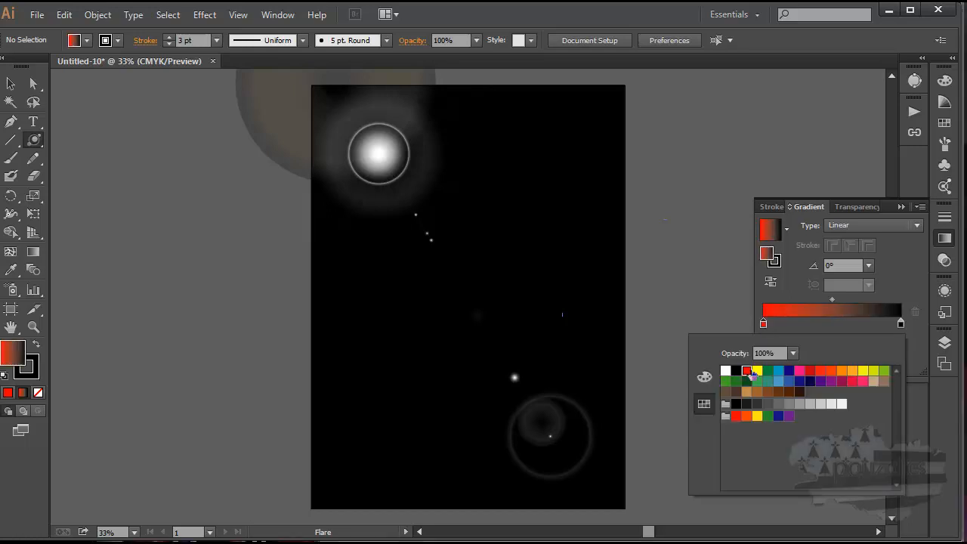
{"action": "left_click", "coordinate": [901, 324]}
{"action": "double_click", "coordinate": [900, 324]}
{"action": "left_click", "coordinate": [883, 370]}
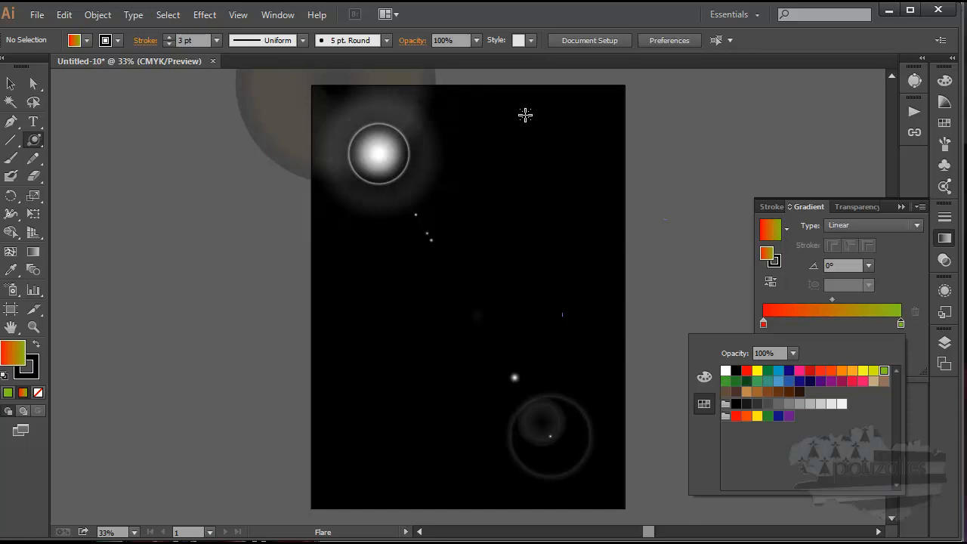
{"action": "left_click", "coordinate": [573, 125]}
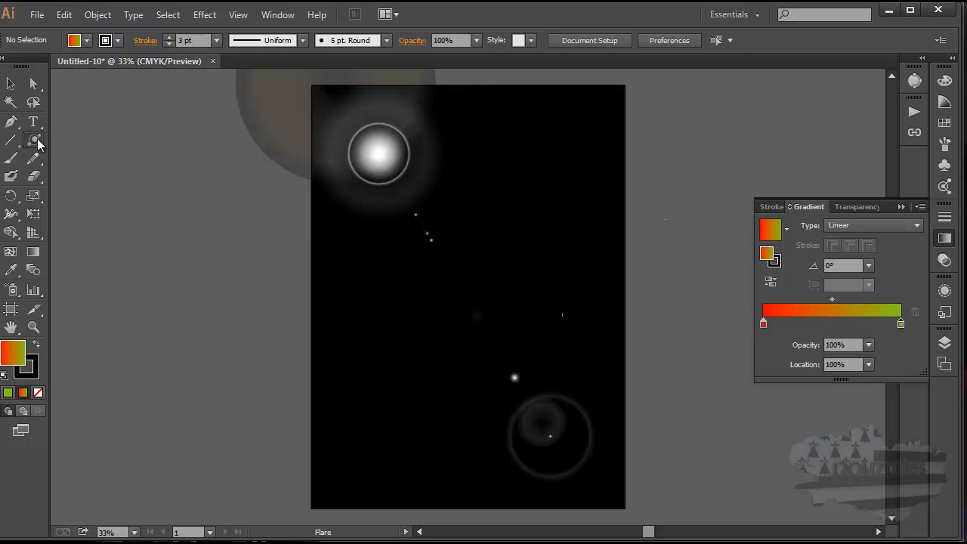
- Draw a larger flare near the artboard's upper-right corner with rings ending in the lower-left, and deselect it
{"action": "left_click_drag", "start_coordinate": [559, 136], "coordinate": [507, 210]}
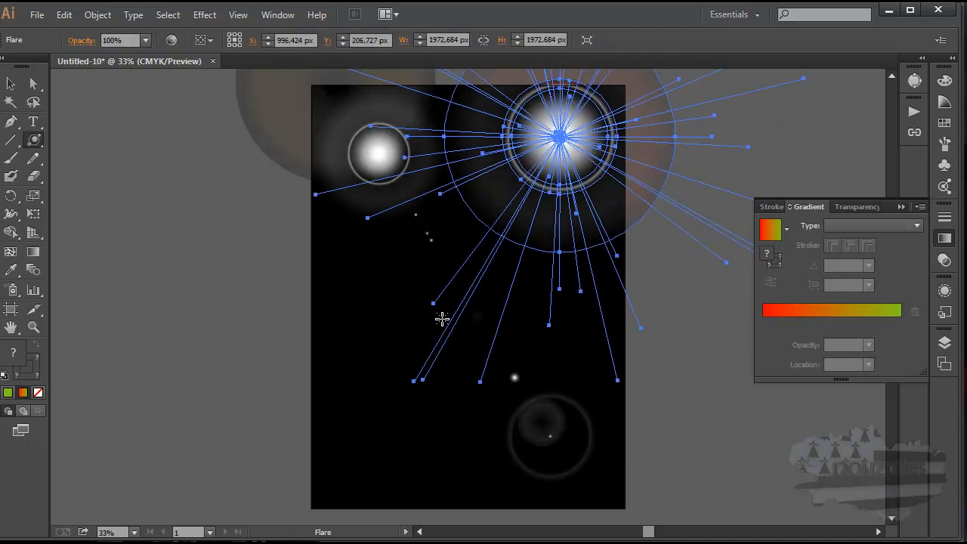
{"action": "left_click", "coordinate": [364, 440]}
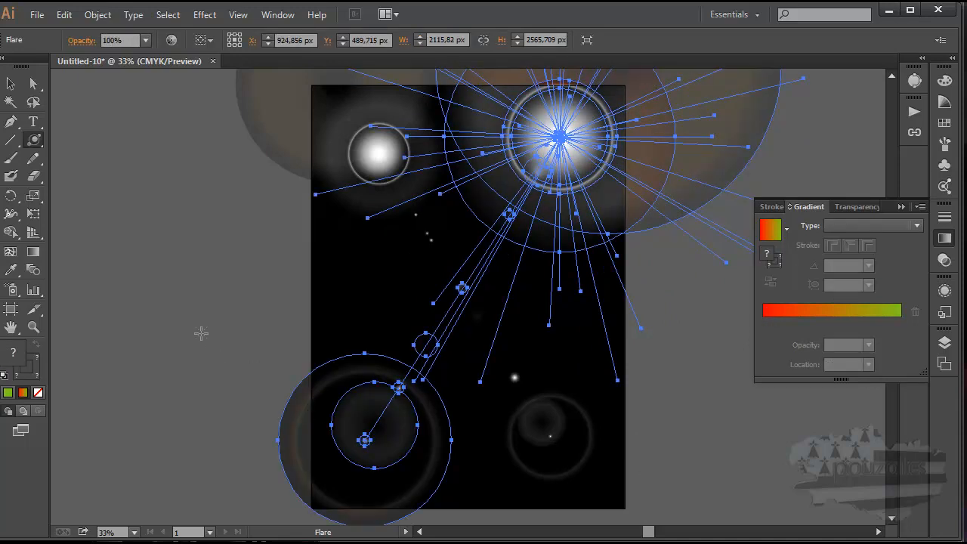
{"action": "left_click", "coordinate": [8, 86]}
{"action": "left_click", "coordinate": [183, 223]}
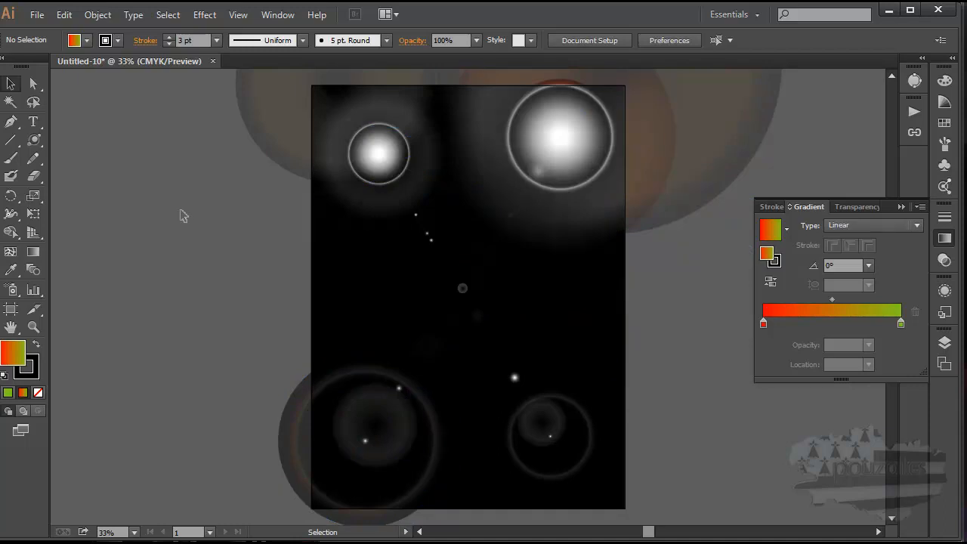
{"action": "left_click", "coordinate": [35, 141]}
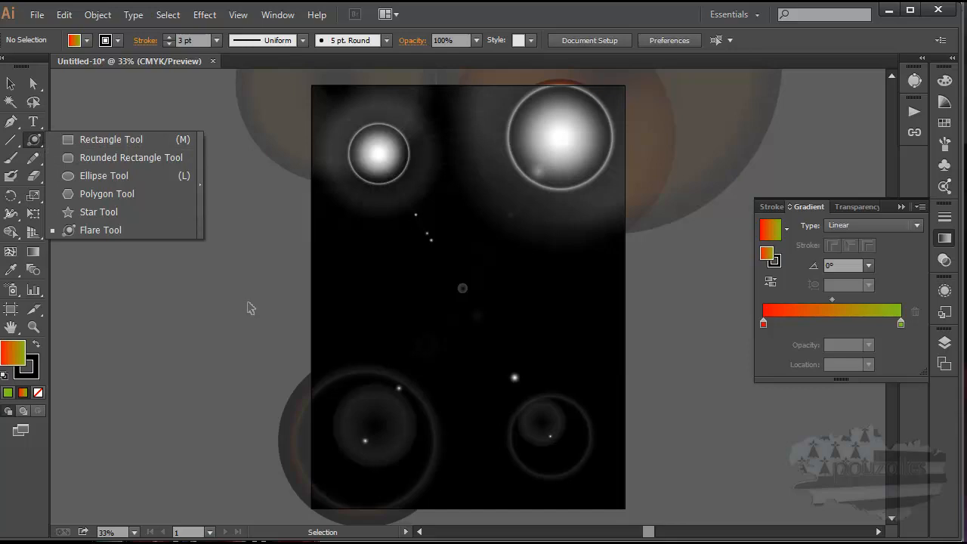
{"action": "key", "text": "ctrl+n"}
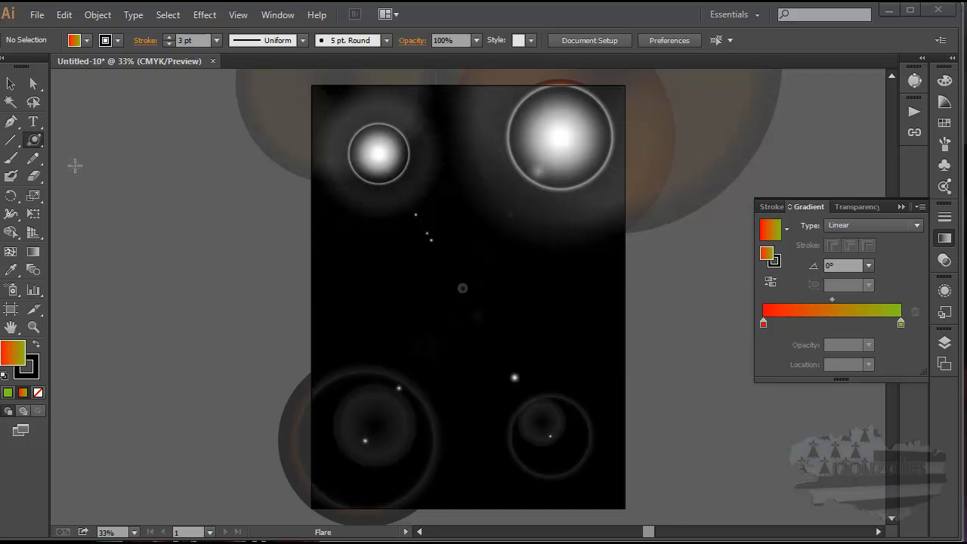
{"action": "left_click", "coordinate": [32, 143]}
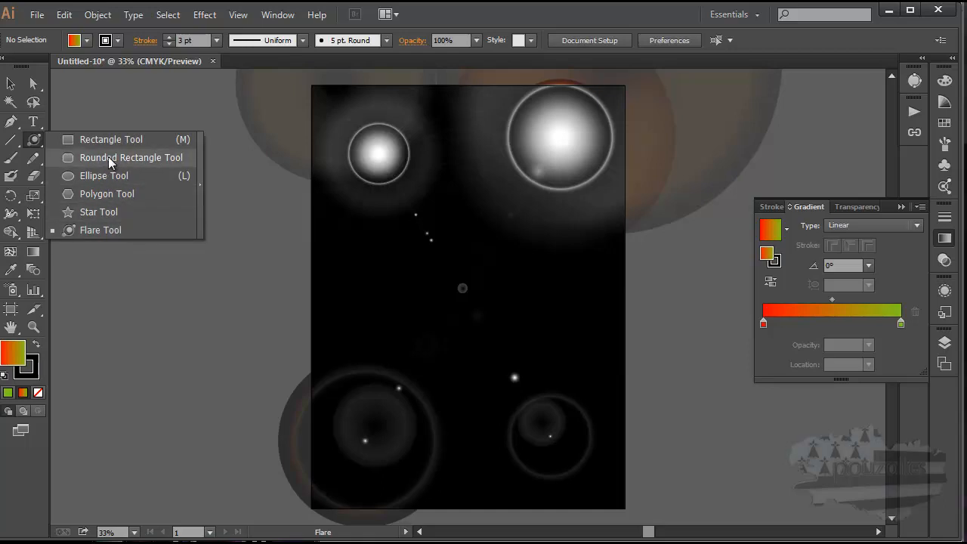
- Detach the shape tool group as a floating palette and arrange it vertically beside the toolbar
{"action": "left_click", "coordinate": [35, 143]}
{"action": "left_click", "coordinate": [35, 143]}
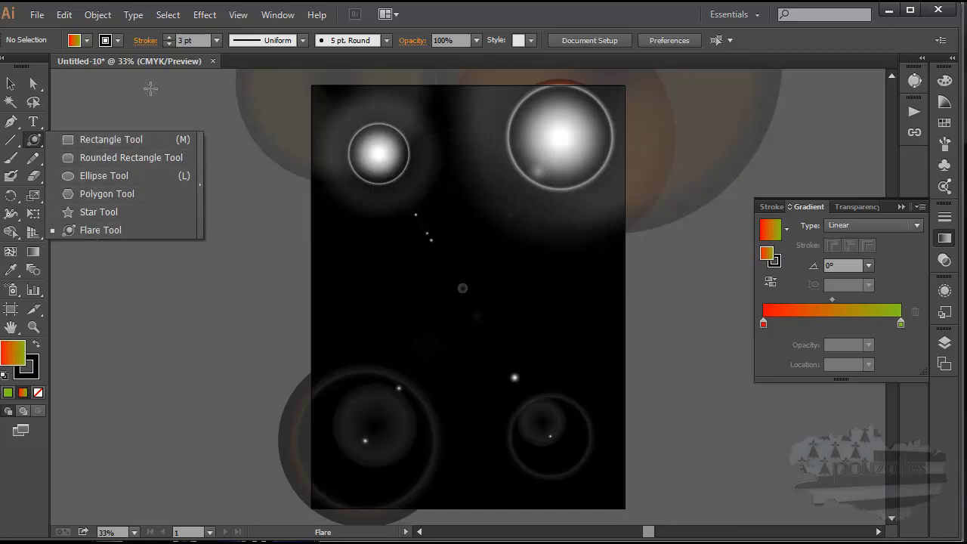
{"action": "left_click", "coordinate": [201, 184]}
{"action": "left_click_drag", "start_coordinate": [117, 152], "coordinate": [215, 189]}
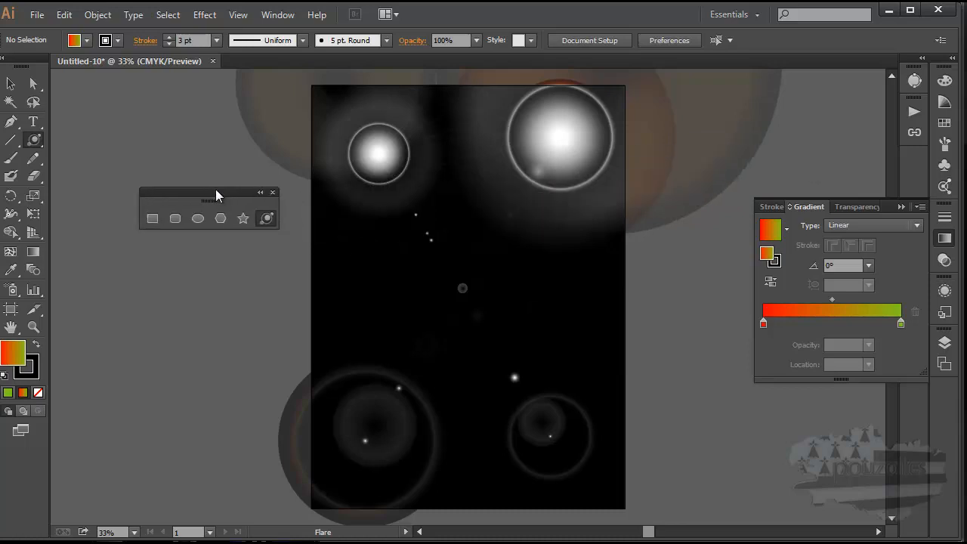
{"action": "left_click", "coordinate": [260, 192]}
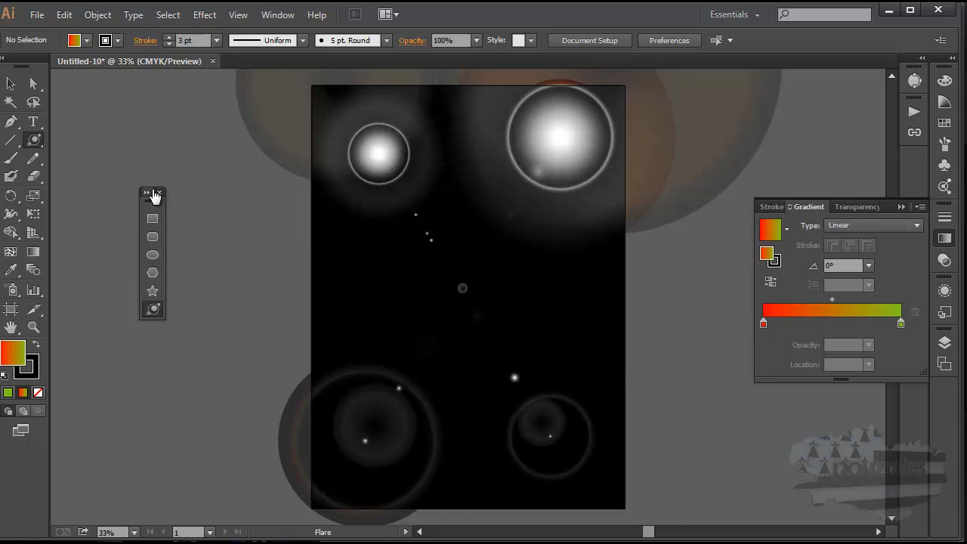
{"action": "left_click_drag", "start_coordinate": [158, 206], "coordinate": [120, 136]}
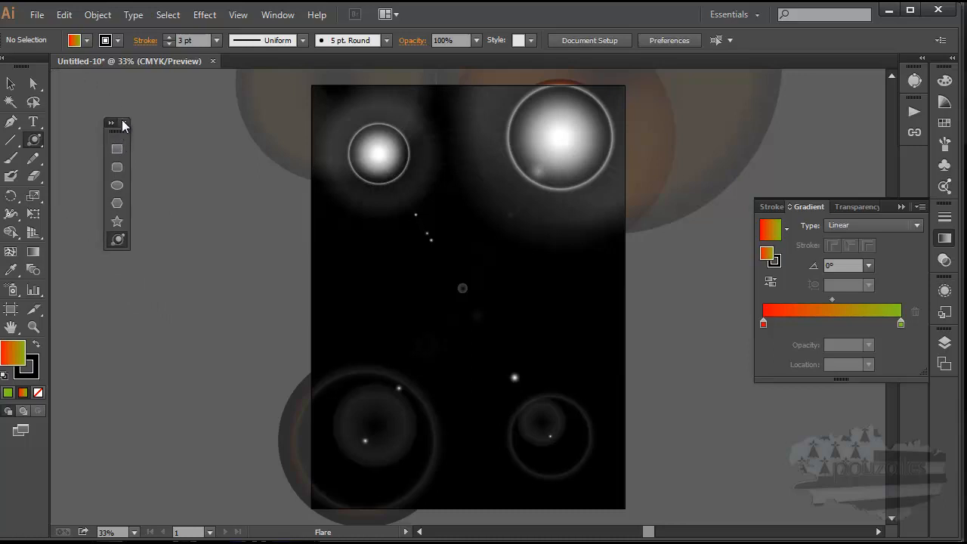
- Close the floating shape tools palette and look over the shape tool group in the toolbar
{"action": "left_click", "coordinate": [125, 125]}
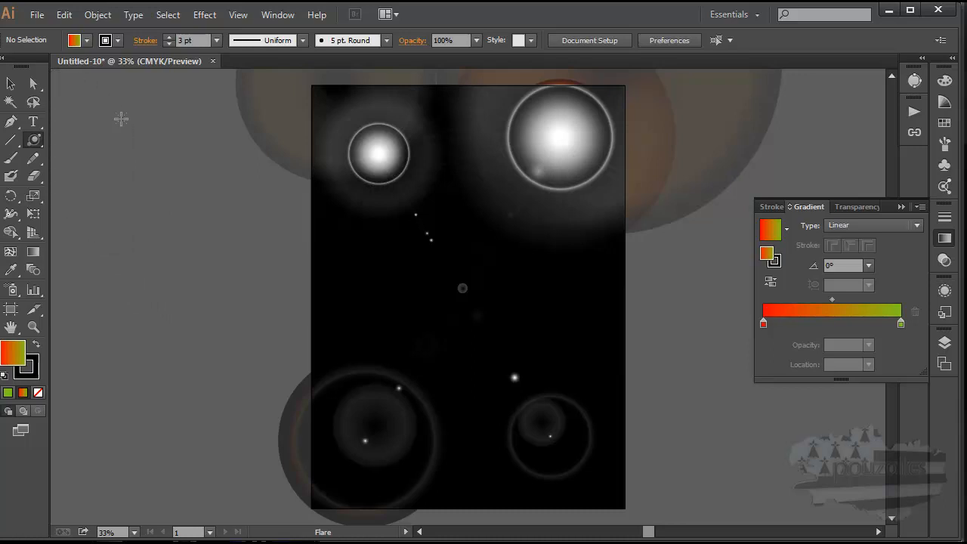
{"action": "left_click", "coordinate": [34, 140]}
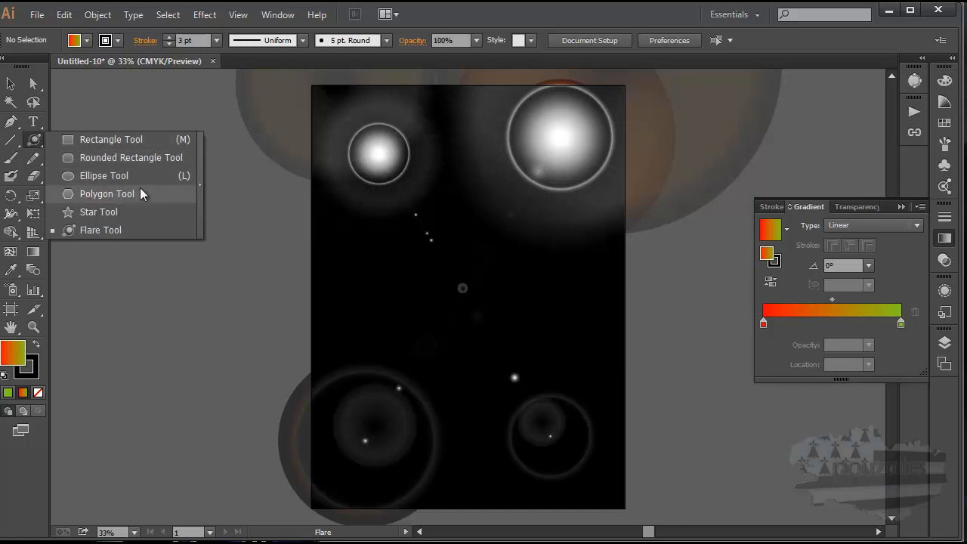
{"action": "left_click", "coordinate": [178, 280]}
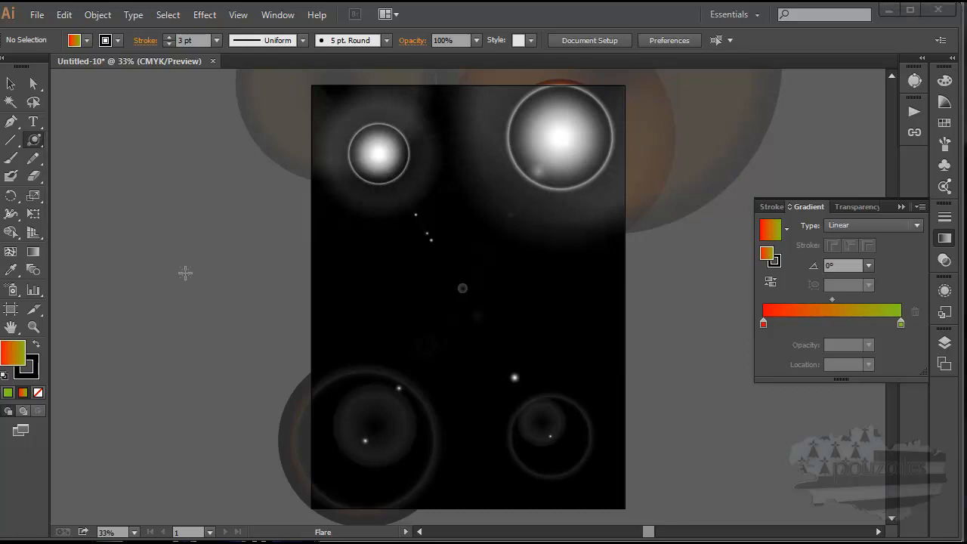